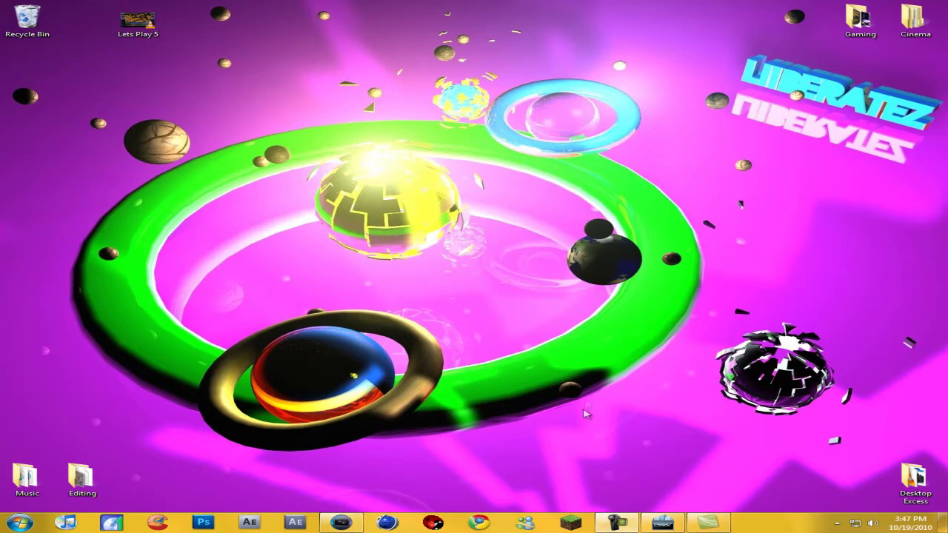
# Restore the Vegas window and list the Add Noise and Broadcast Colors presets in Video FX.
pyautogui.moveTo(552, 247); pyautogui.dragTo(222, 478)
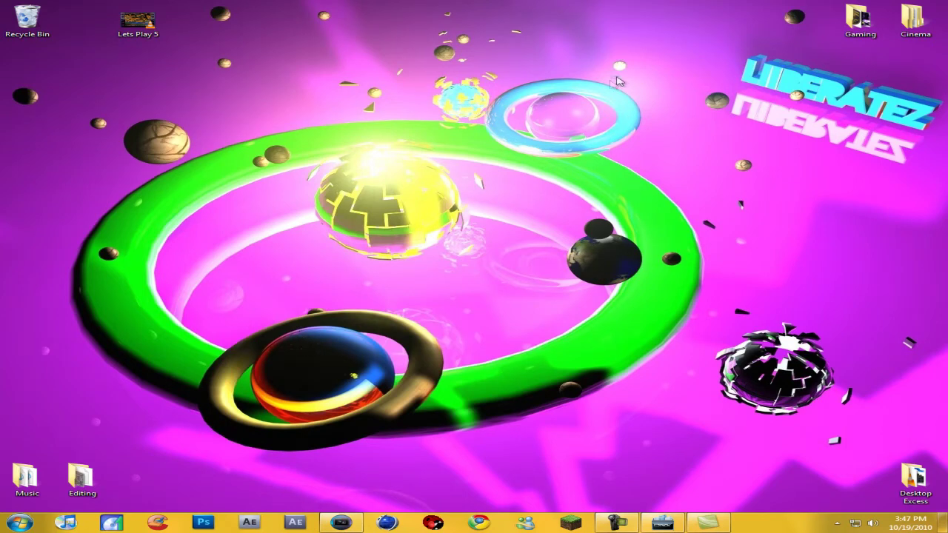
pyautogui.moveTo(617, 77); pyautogui.dragTo(504, 157)
pyautogui.click(351, 518)
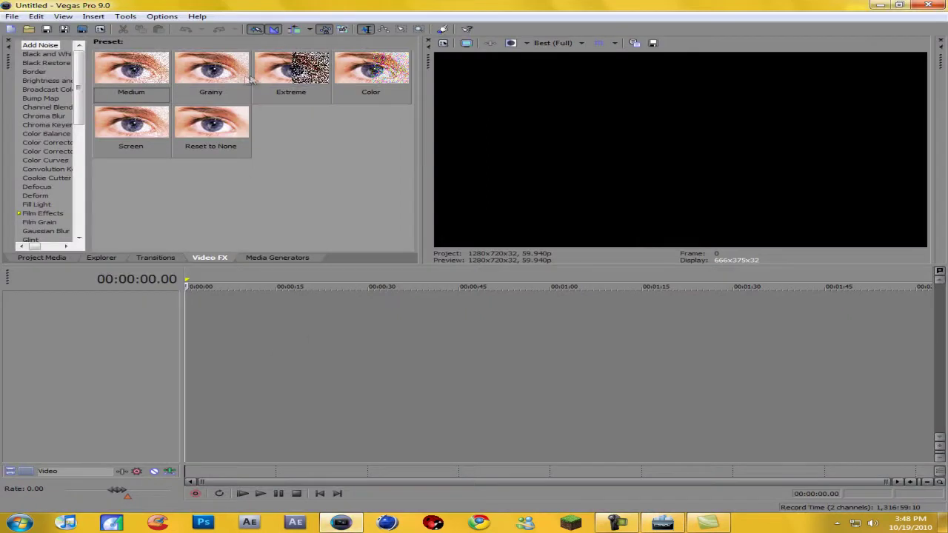
pyautogui.click(194, 257)
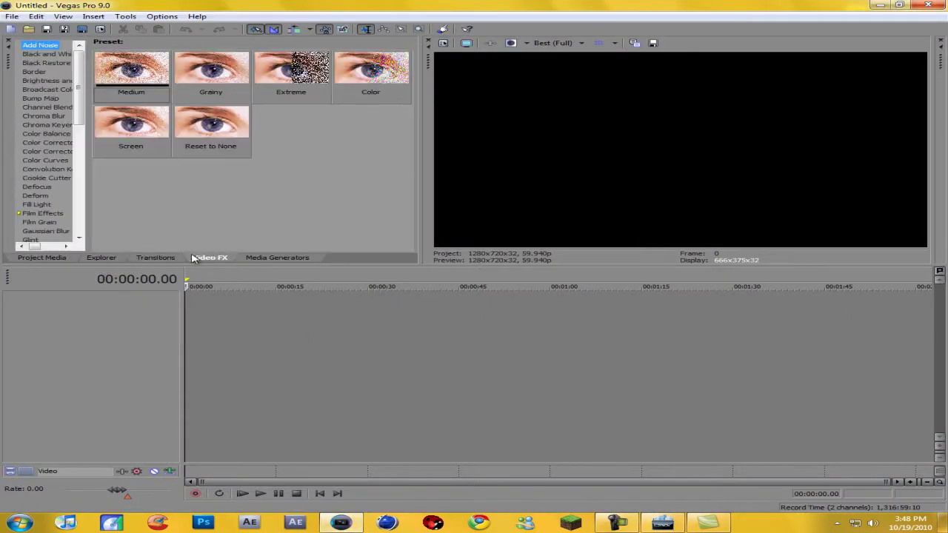
pyautogui.click(70, 90)
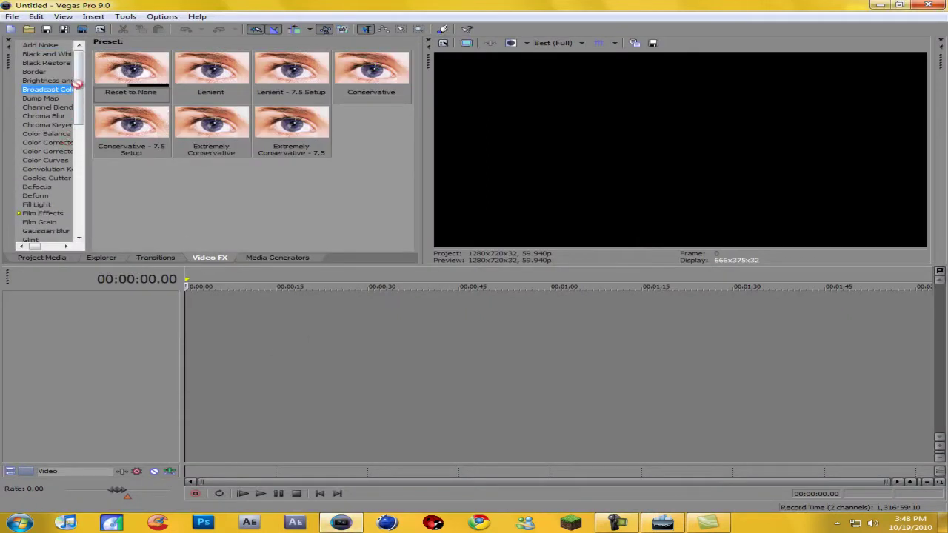
pyautogui.moveTo(77, 83); pyautogui.dragTo(80, 52)
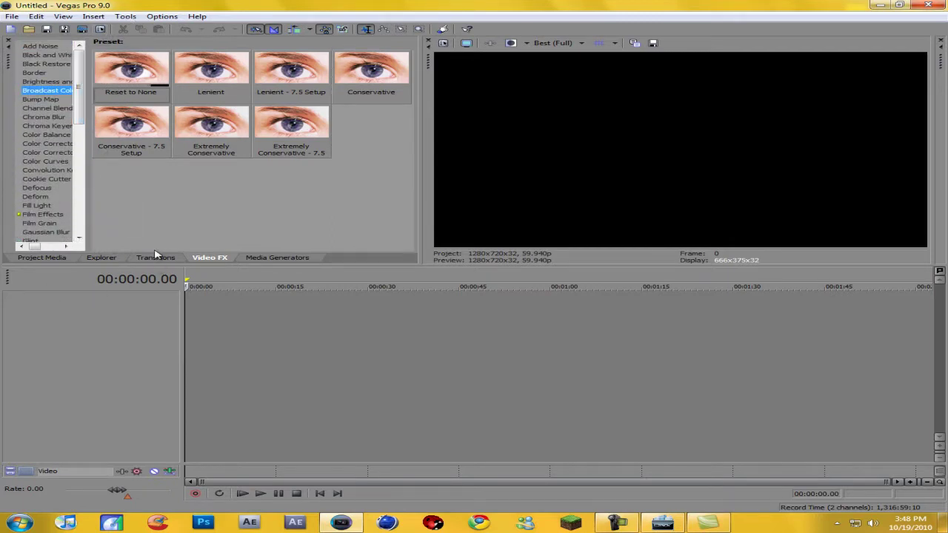
# Drop the SnD 3 man clip on the timeline, then delete it again.
pyautogui.click(102, 259)
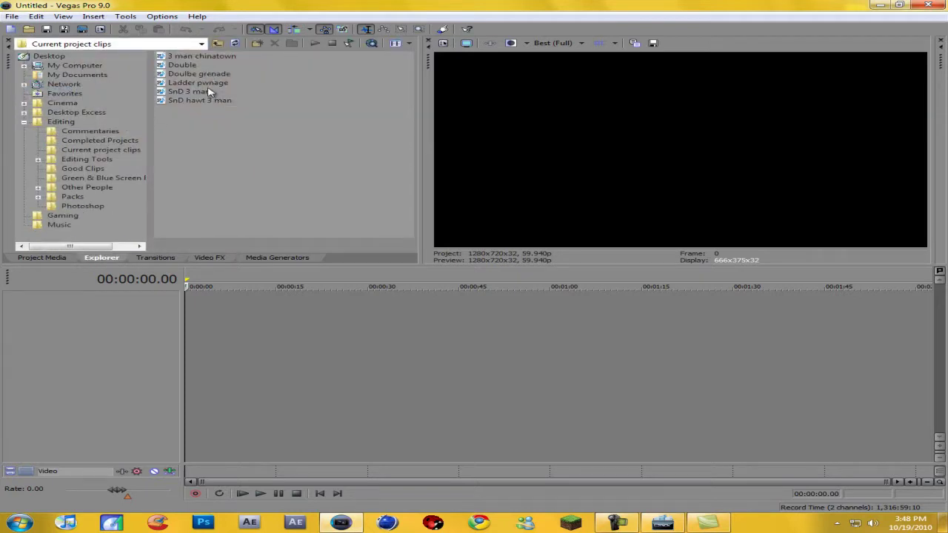
pyautogui.moveTo(205, 92); pyautogui.dragTo(227, 127)
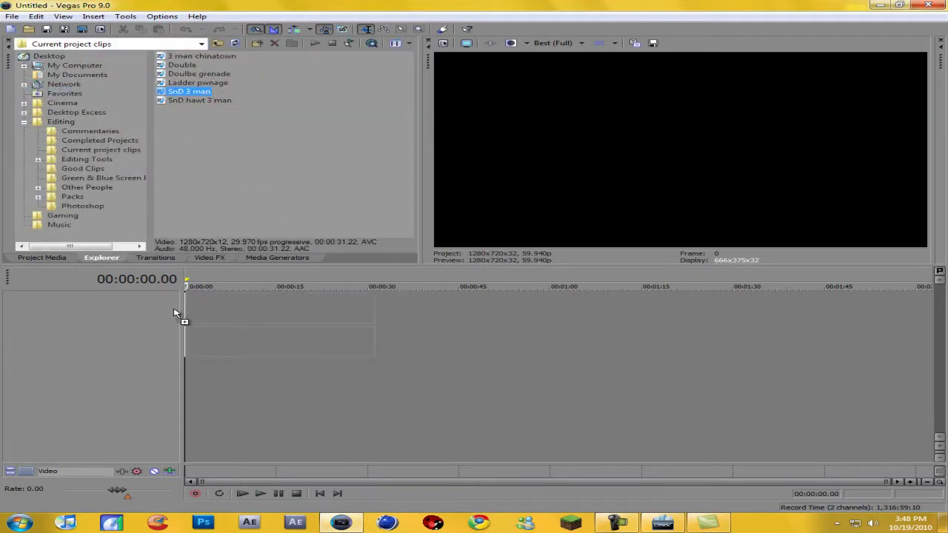
pyautogui.moveTo(175, 314); pyautogui.dragTo(192, 318)
pyautogui.click(239, 308)
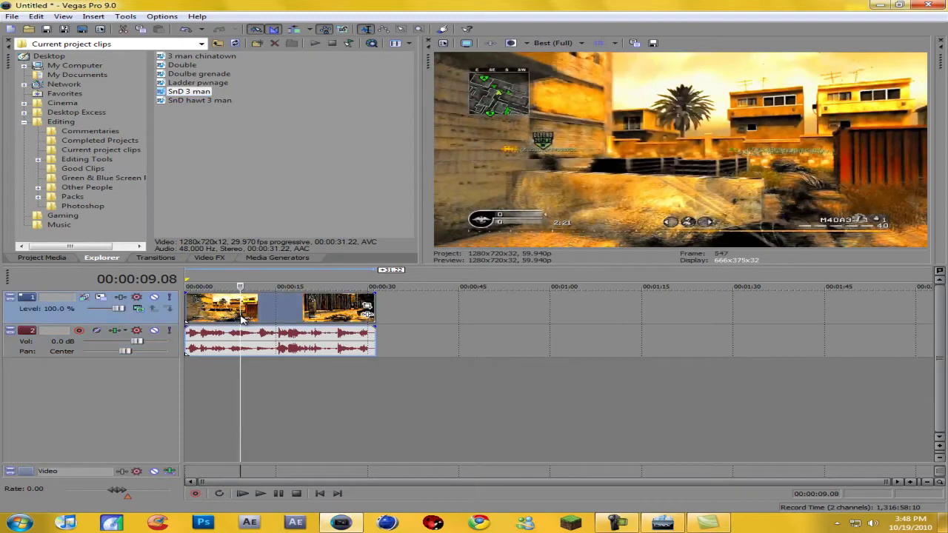
pyautogui.press('Delete')
# Place SnD hawt 3 man on the timeline, cursor at 00:00:13.37, and open its Pan/Crop settings.
pyautogui.moveTo(199, 101); pyautogui.dragTo(157, 342)
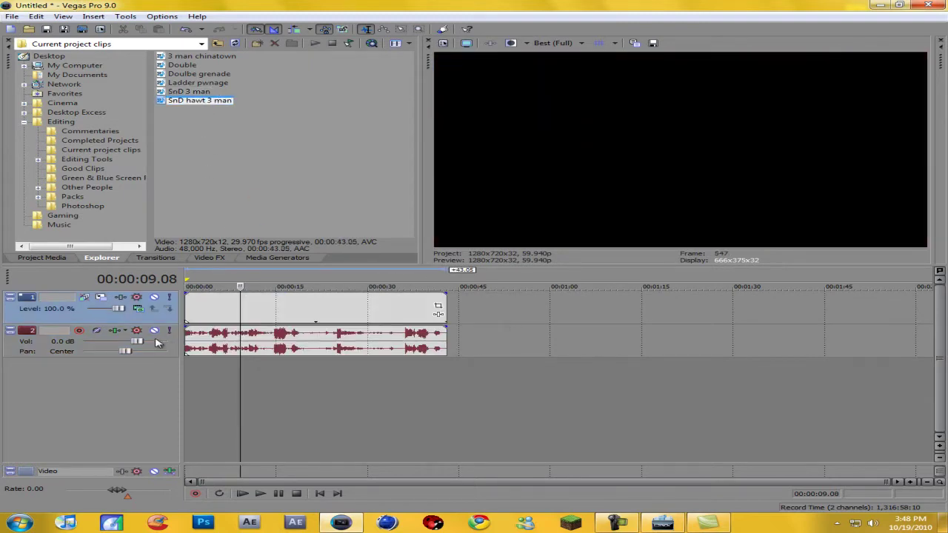
pyautogui.click(267, 307)
pyautogui.click(210, 257)
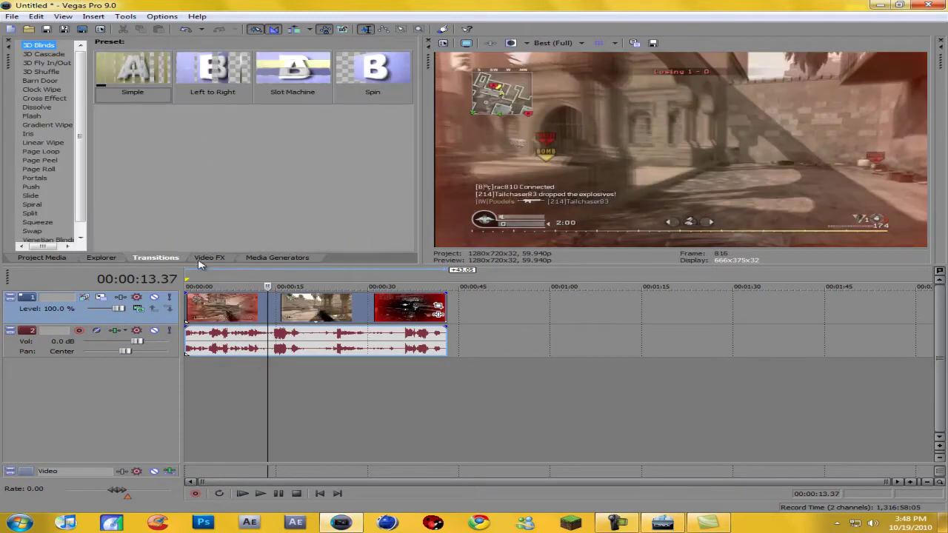
pyautogui.click(438, 307)
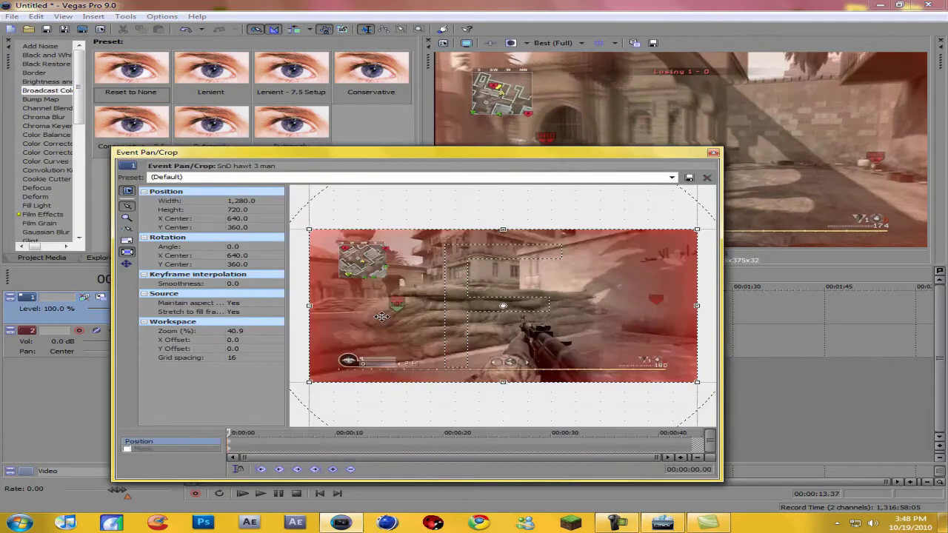
# Apply the Do it man pan/crop preset and close Event Pan/Crop.
pyautogui.click(672, 177)
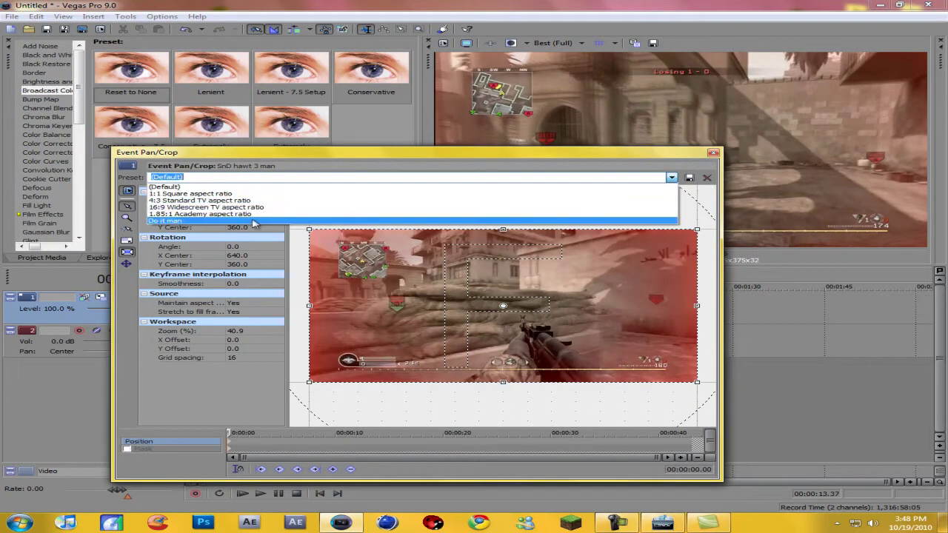
pyautogui.click(239, 221)
pyautogui.click(713, 153)
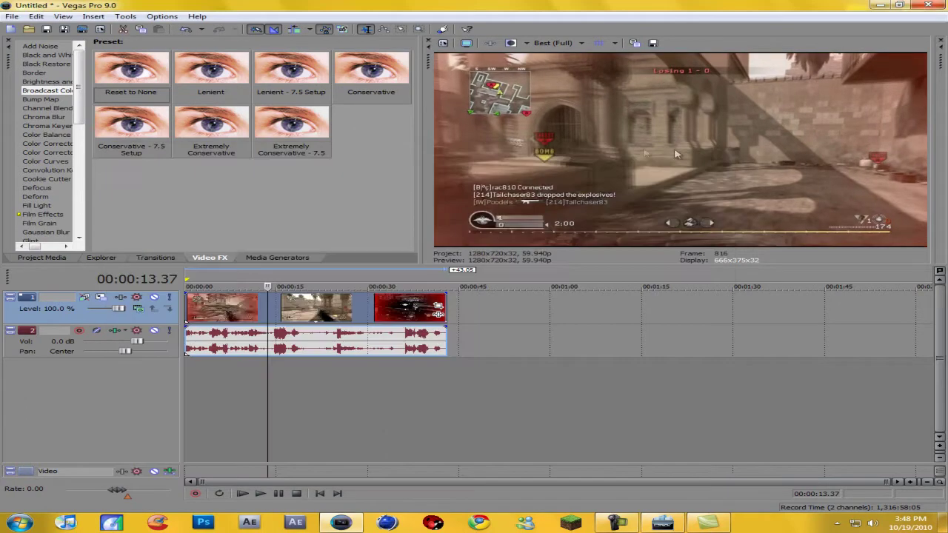
# Play the clip from 13.37, then zoom the timeline and set the playhead to 14.23.
pyautogui.press('space')
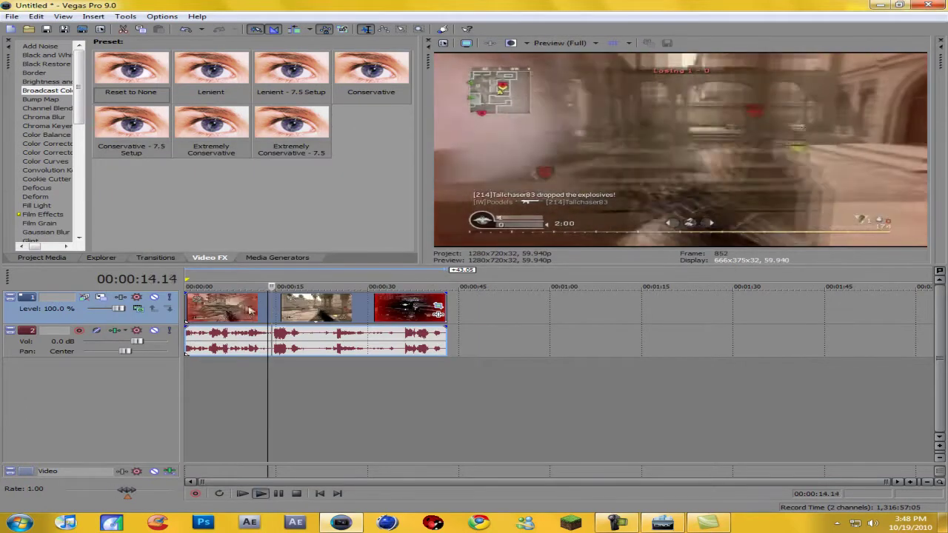
pyautogui.press('space')
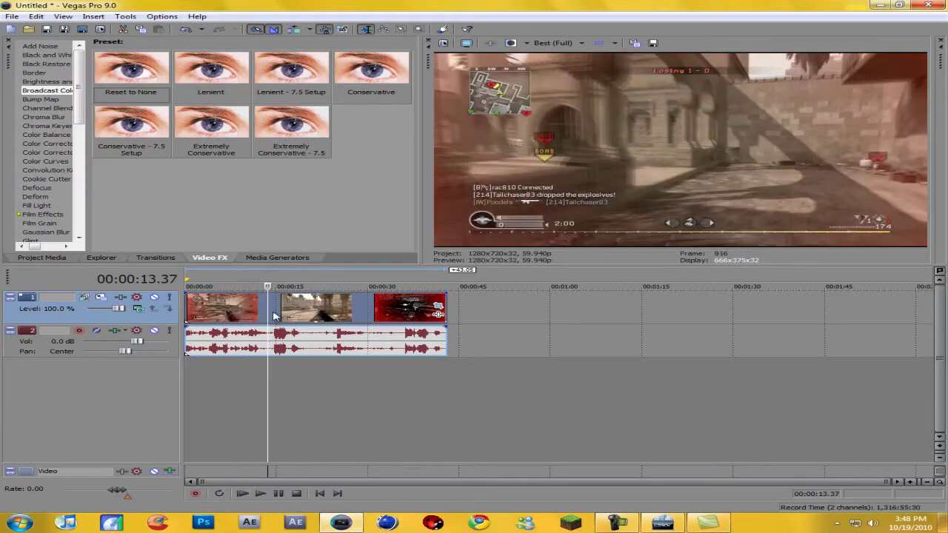
pyautogui.scroll(5, 273, 316)
pyautogui.click(481, 317)
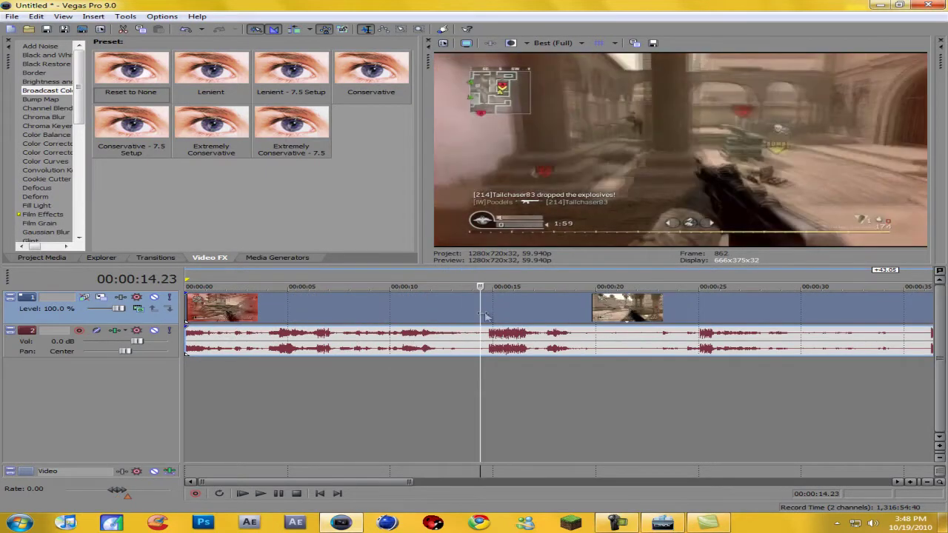
# Split the clip at 12.37 and 19.38 and delete the pieces outside that range.
pyautogui.click(445, 324)
pyautogui.press('s')
pyautogui.click(369, 334)
pyautogui.press('Delete')
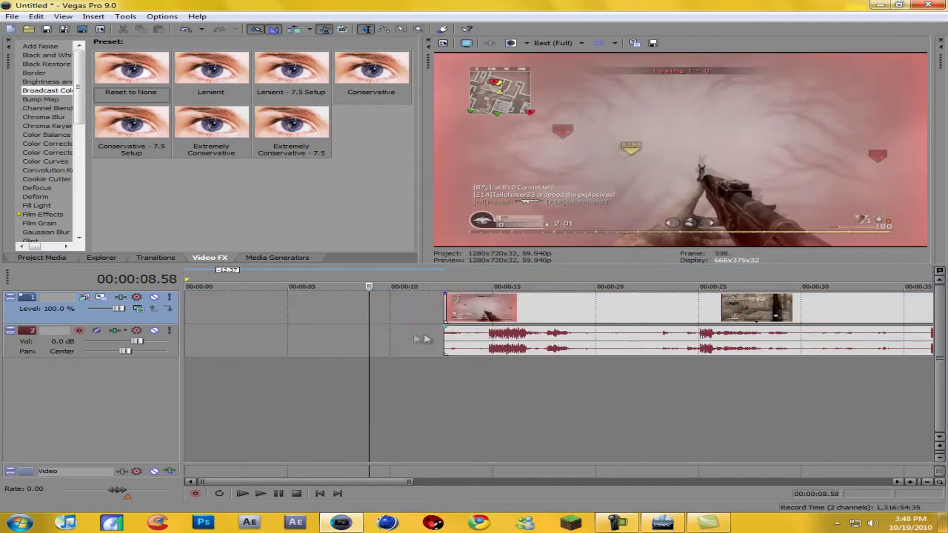
pyautogui.click(590, 320)
pyautogui.press('s')
pyautogui.click(634, 315)
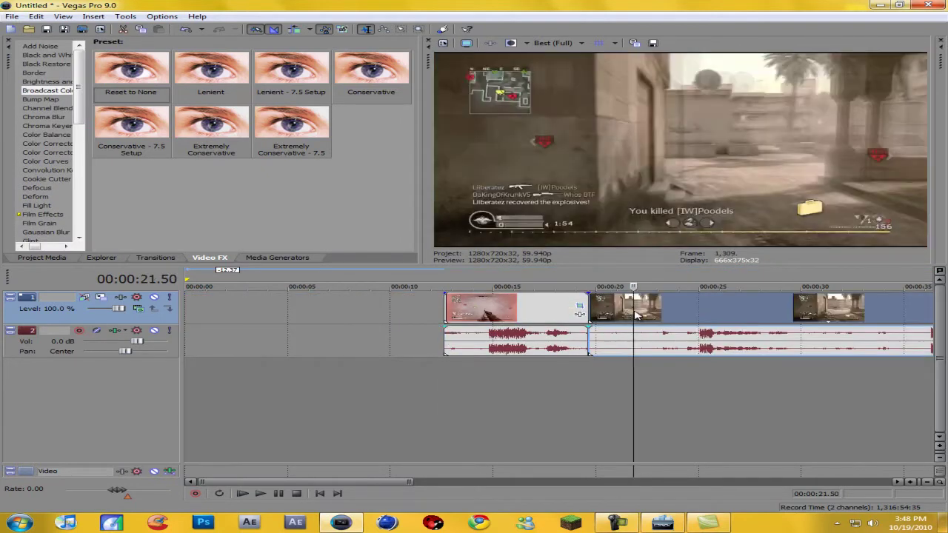
pyautogui.press('Delete')
# Play the trimmed clip, then set its pan/crop Maintain aspect ratio to No.
pyautogui.doubleClick(481, 305)
pyautogui.press('space')
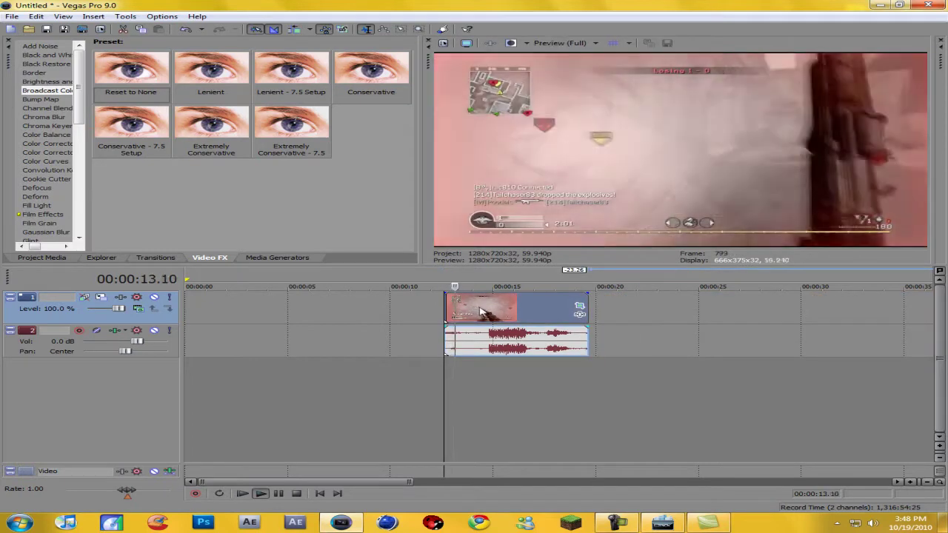
pyautogui.press('space')
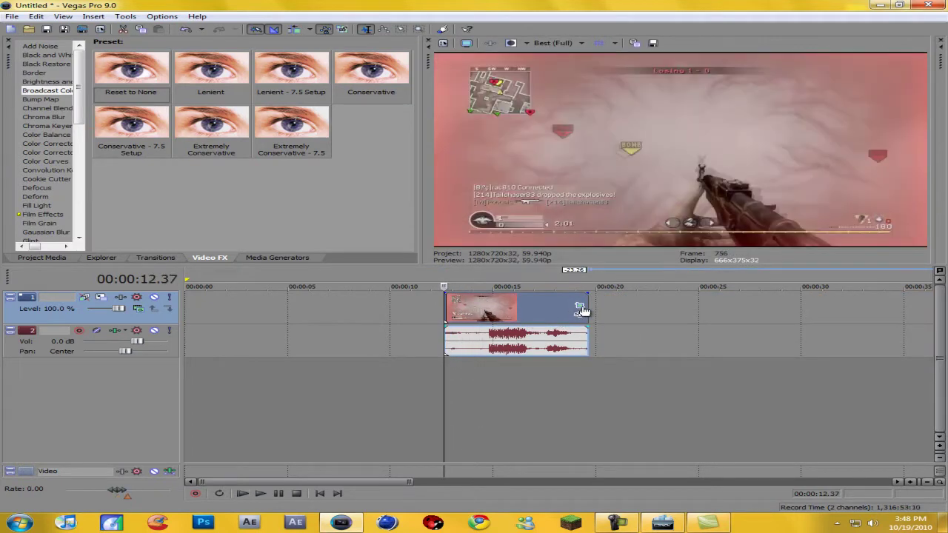
pyautogui.click(579, 305)
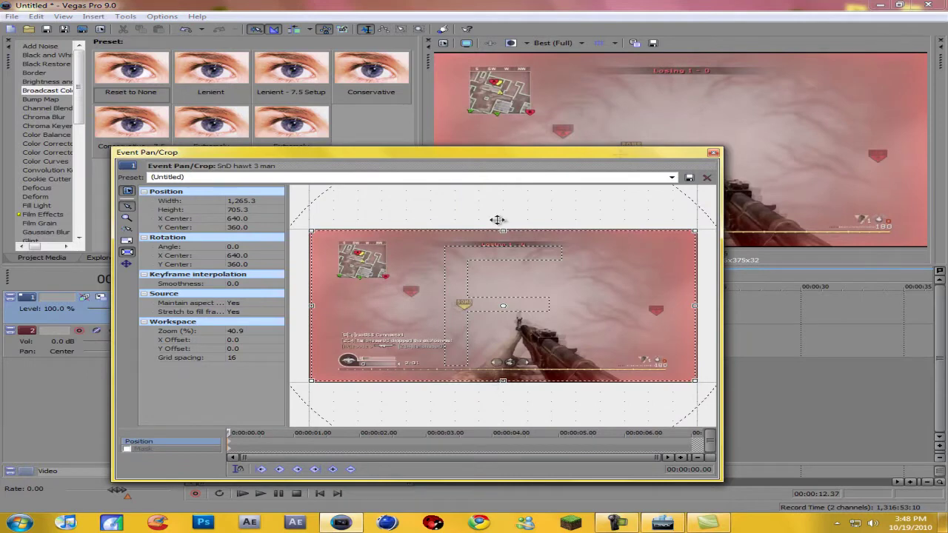
pyautogui.click(238, 303)
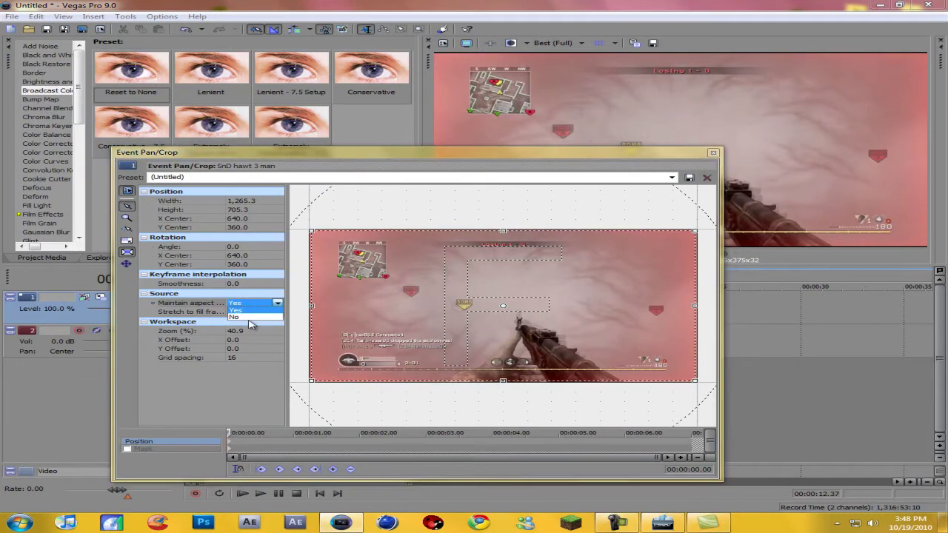
pyautogui.click(249, 317)
pyautogui.click(712, 153)
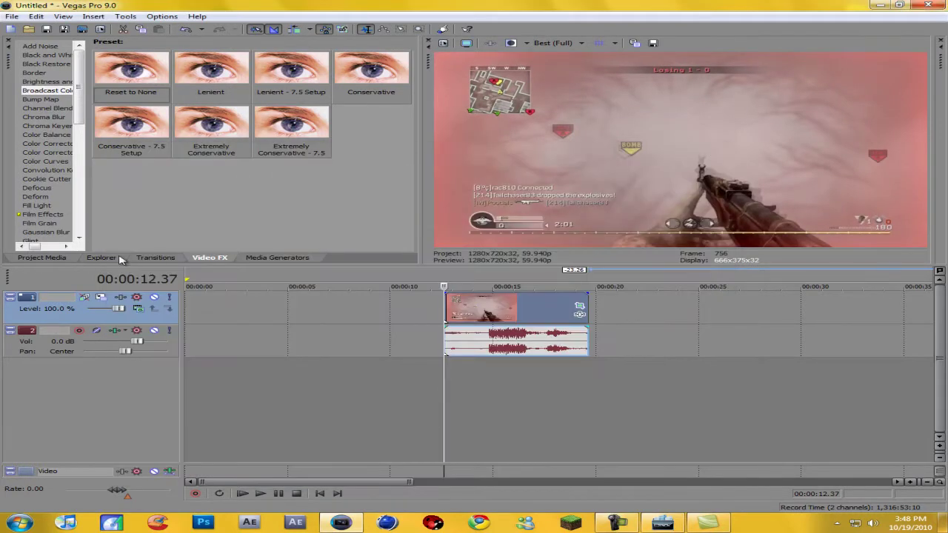
pyautogui.click(164, 257)
# Apply the Brightness and Contrast CC and Saturation Adjust BestCC presets to the clip.
pyautogui.click(211, 257)
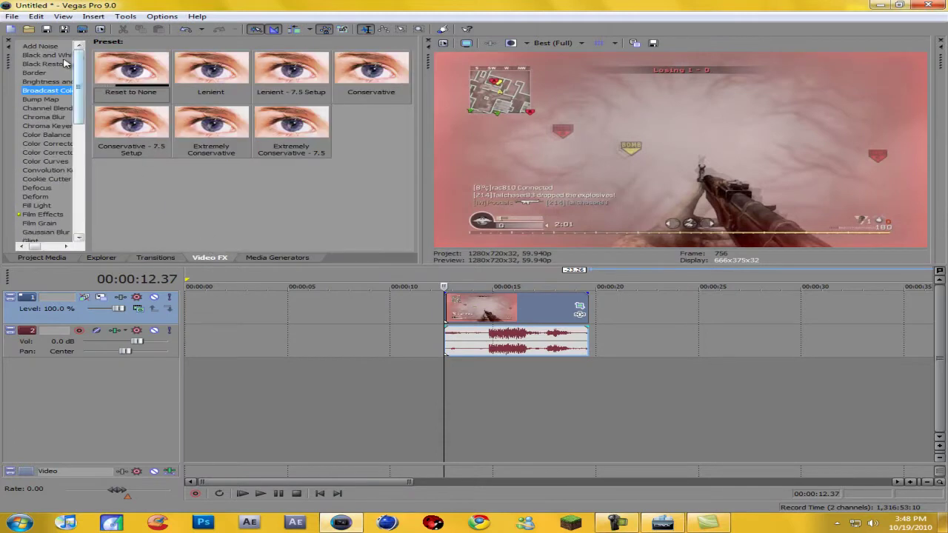
pyautogui.click(46, 81)
pyautogui.moveTo(291, 185); pyautogui.dragTo(481, 303)
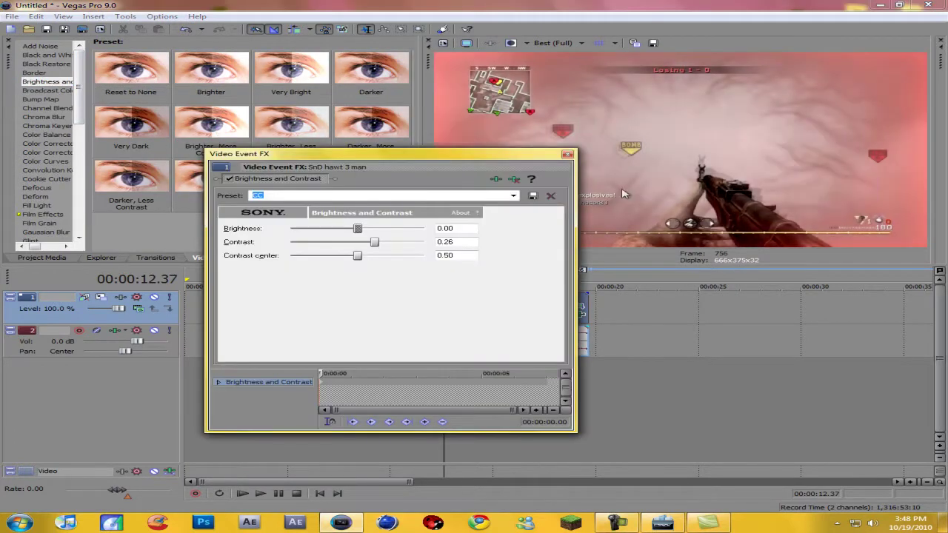
pyautogui.click(565, 155)
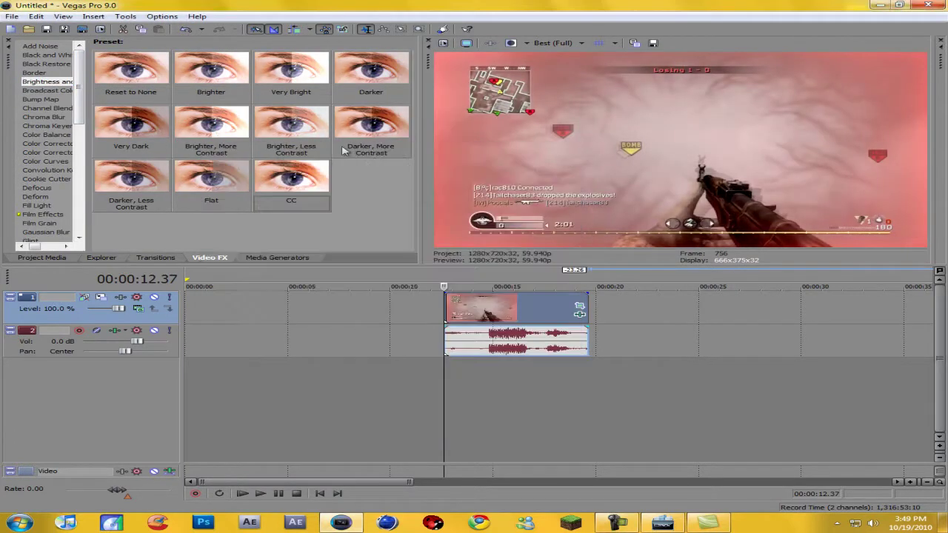
pyautogui.moveTo(80, 83); pyautogui.dragTo(83, 194)
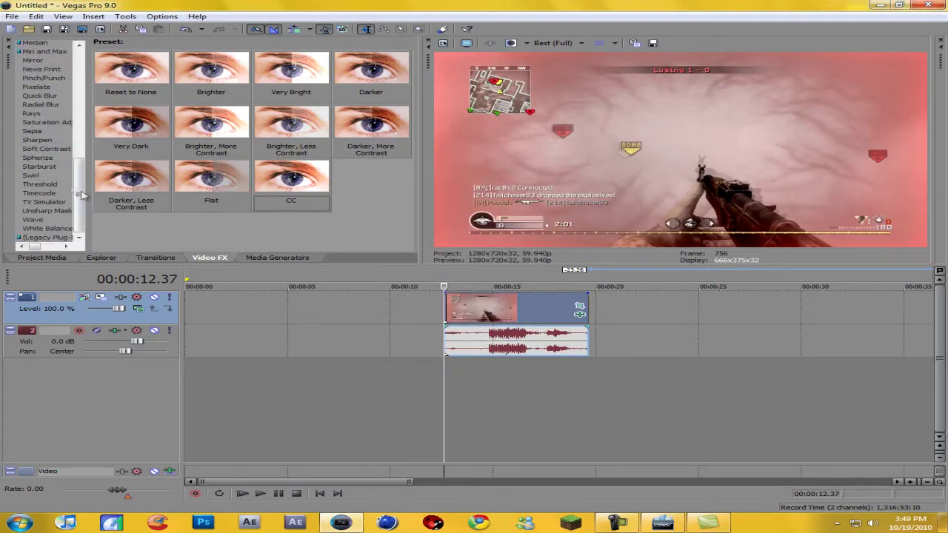
pyautogui.click(46, 122)
pyautogui.moveTo(291, 122); pyautogui.dragTo(537, 315)
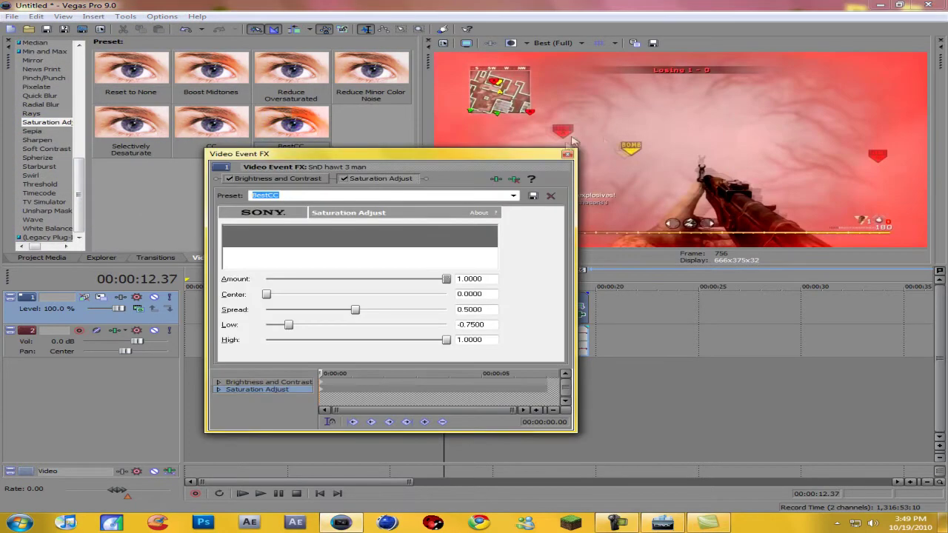
pyautogui.click(567, 156)
# Apply the Sharpen Medium preset to the gameplay clip.
pyautogui.click(37, 140)
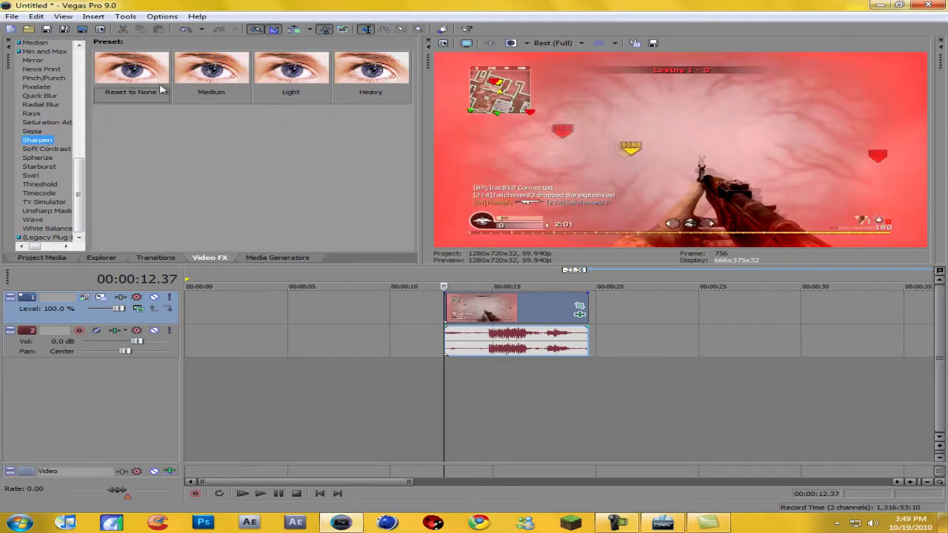
pyautogui.moveTo(211, 70); pyautogui.dragTo(336, 181)
pyautogui.moveTo(437, 302); pyautogui.dragTo(533, 310)
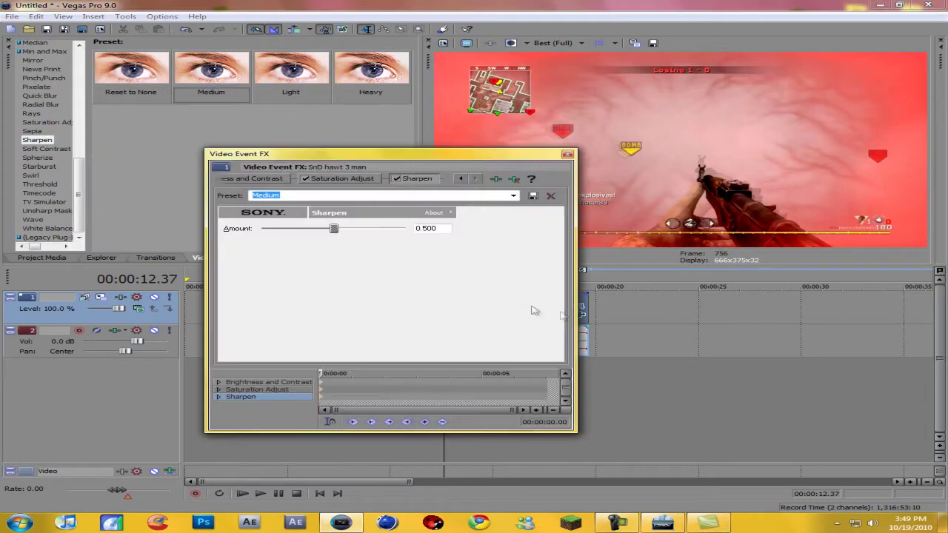
pyautogui.click(567, 155)
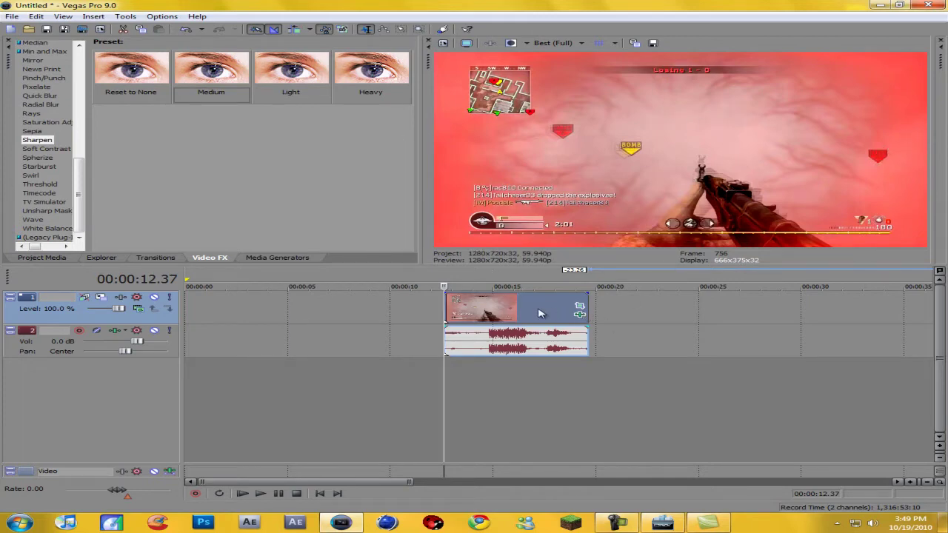
pyautogui.rightClick(539, 314)
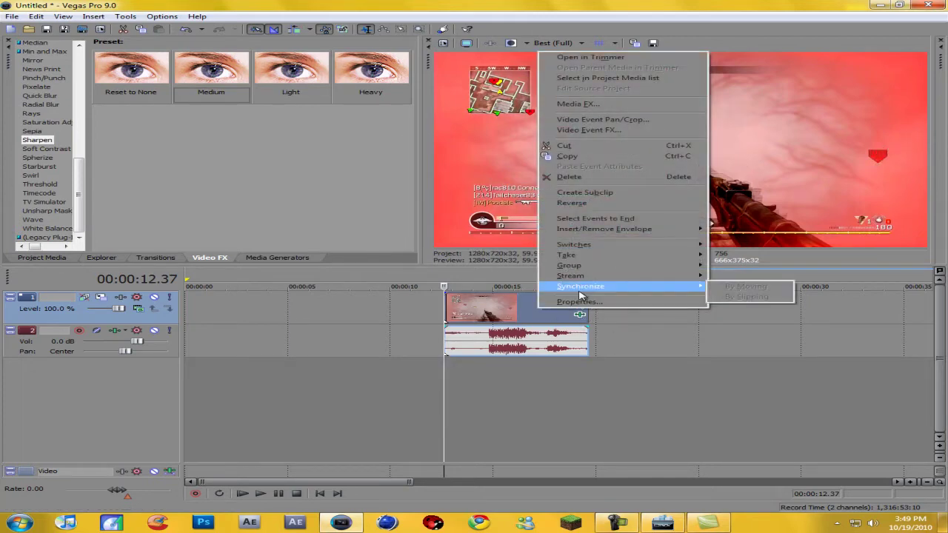
# In the clip's Media properties, choose Upper field first and 1.3333 (HDV 1080) pixel aspect ratio.
pyautogui.click(580, 300)
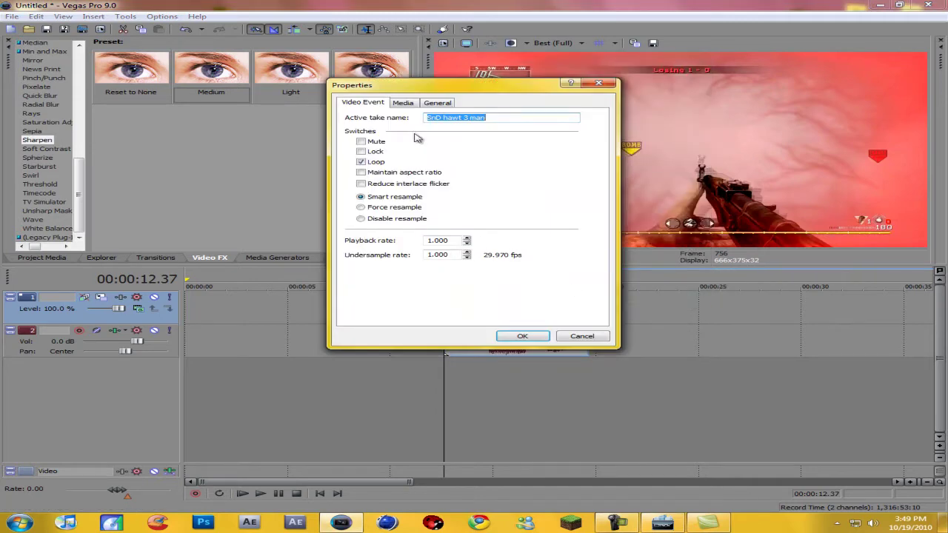
pyautogui.click(404, 103)
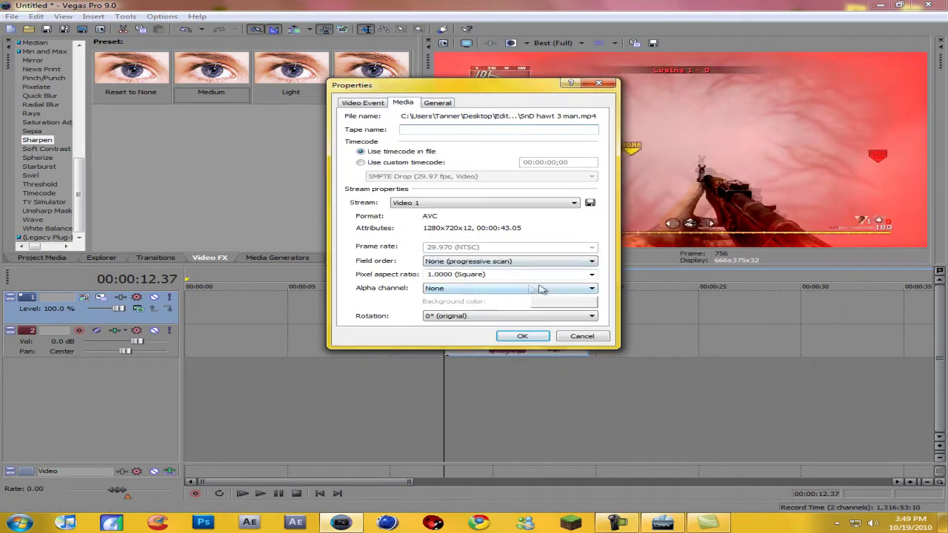
pyautogui.click(591, 262)
pyautogui.click(574, 274)
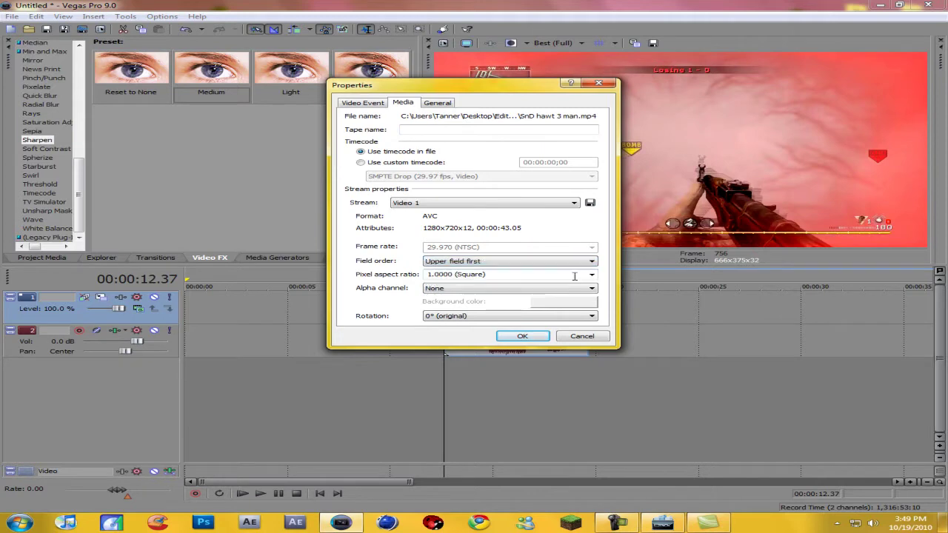
pyautogui.click(591, 275)
pyautogui.click(592, 283)
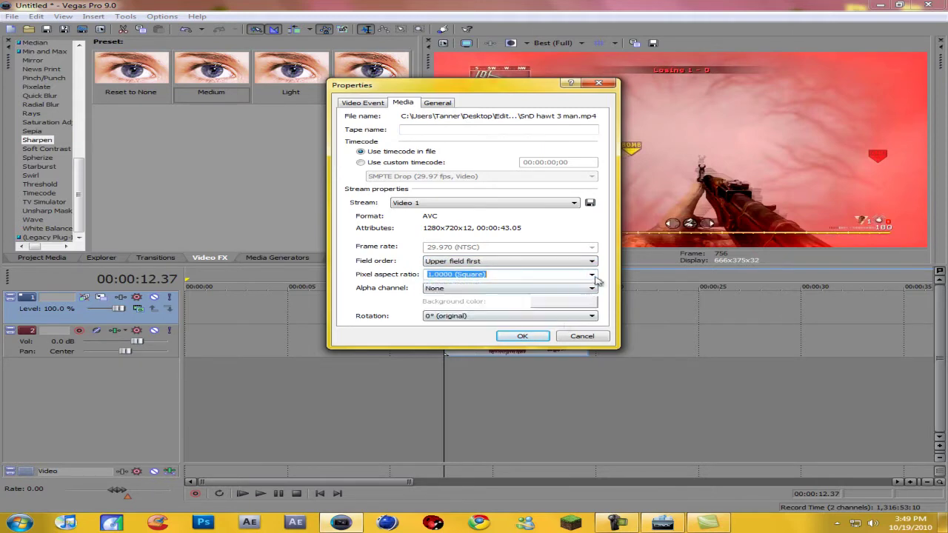
pyautogui.click(592, 275)
pyautogui.click(511, 307)
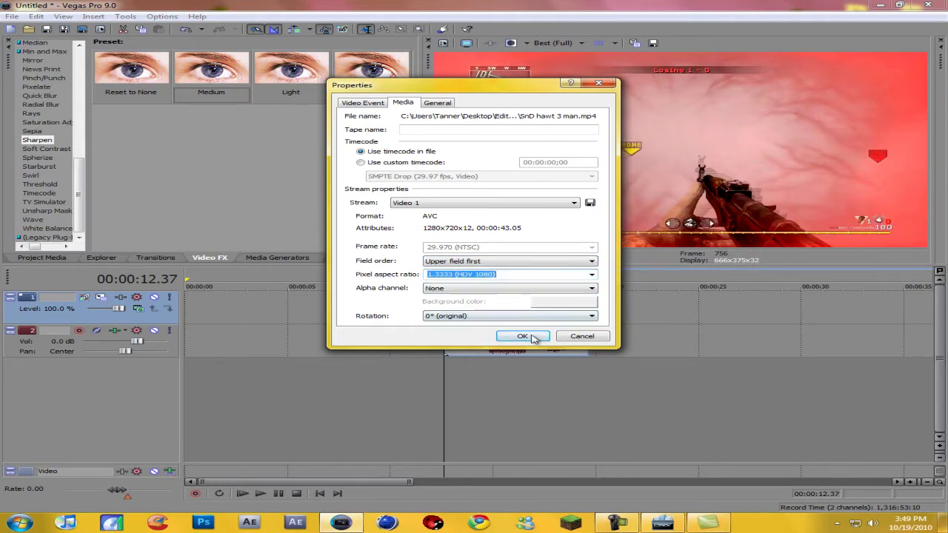
pyautogui.click(530, 336)
pyautogui.press('space')
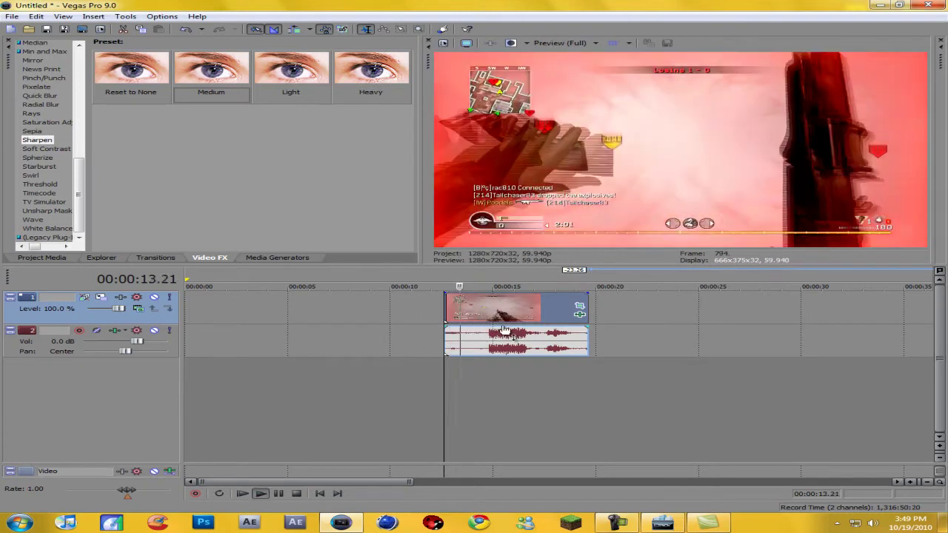
# Play the clip from later in and pause at 15.47.
pyautogui.press('space')
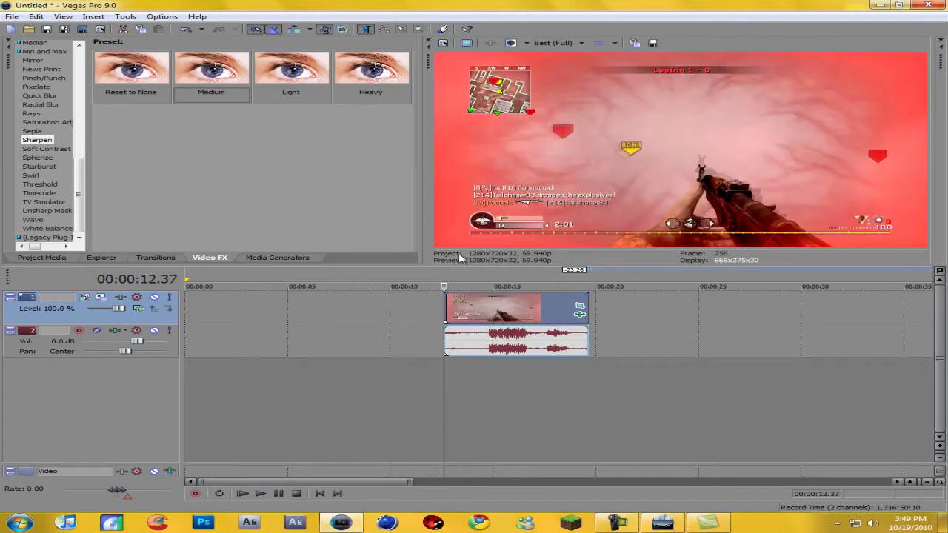
pyautogui.click(486, 311)
pyautogui.press('space')
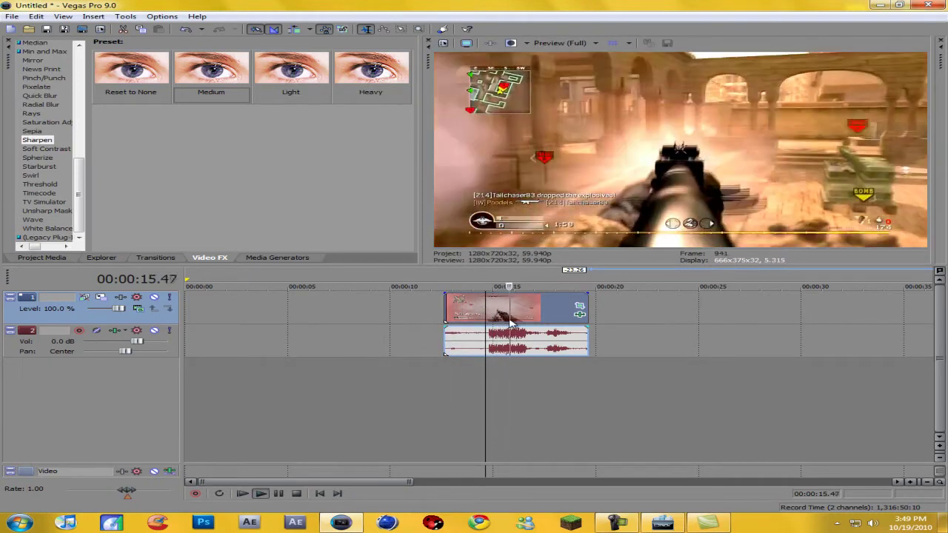
pyautogui.press('Return')
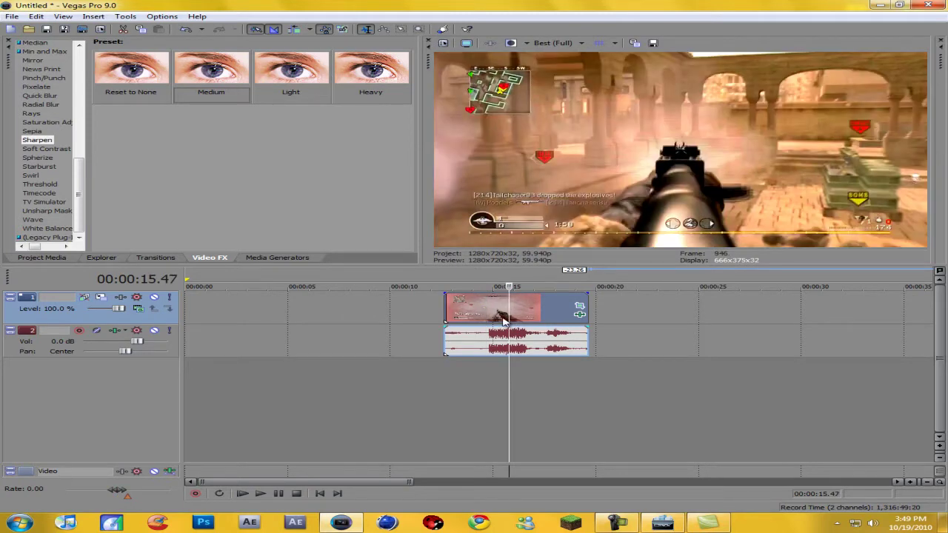
# Zoom in around the kill and place the playhead at 00:00:16.08.
pyautogui.scroll(10, 504, 319)
pyautogui.press('space')
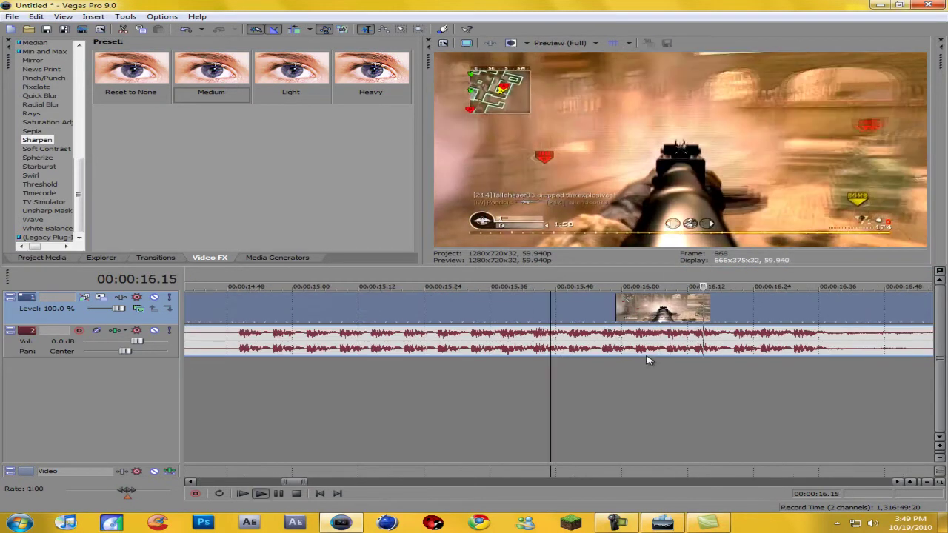
pyautogui.press('space')
pyautogui.click(663, 342)
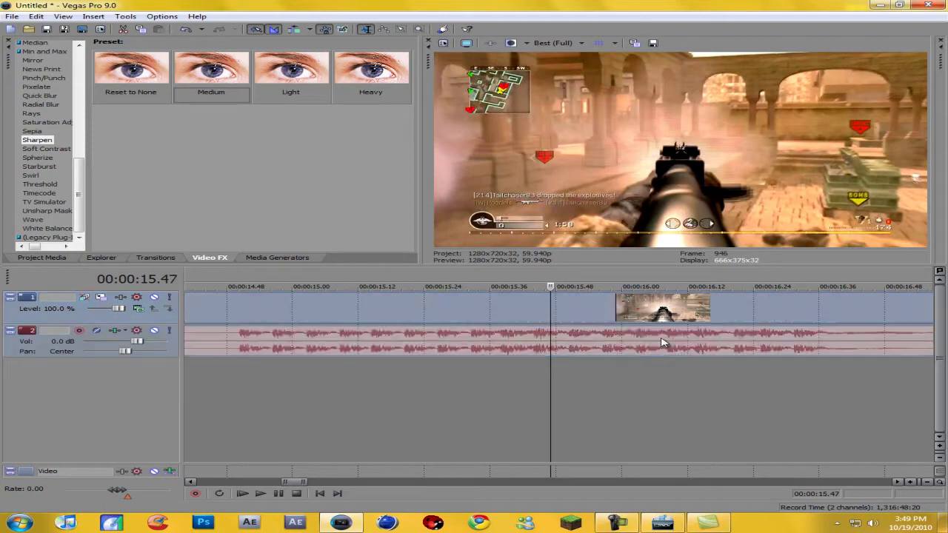
pyautogui.click(661, 343)
pyautogui.press('space')
pyautogui.press('space')
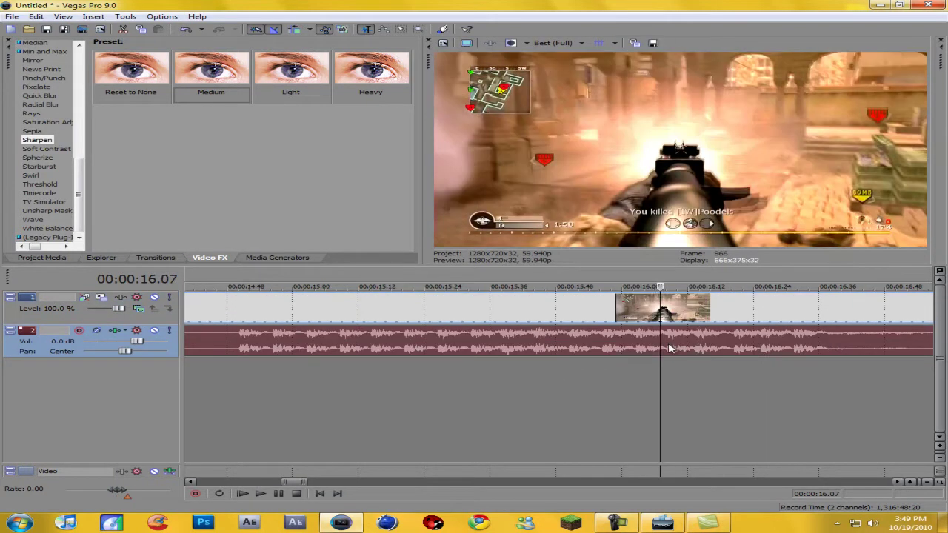
pyautogui.click(664, 348)
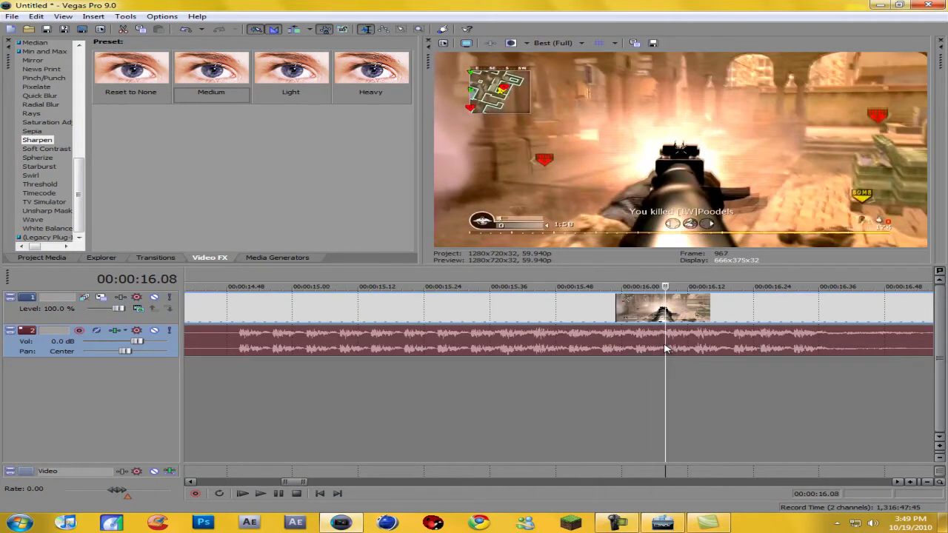
# Split the video and audio at 16.08 and move the playhead to 16.36.
pyautogui.press('s')
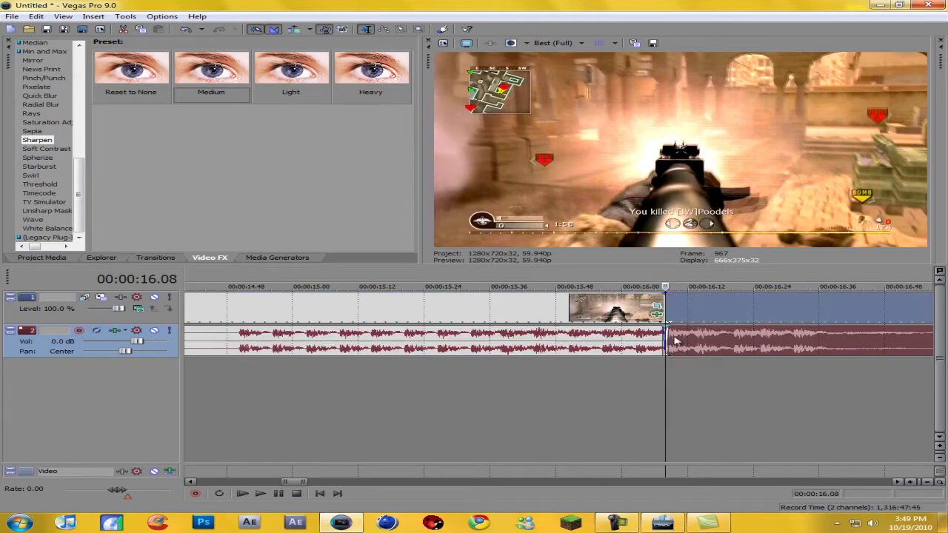
pyautogui.click(818, 315)
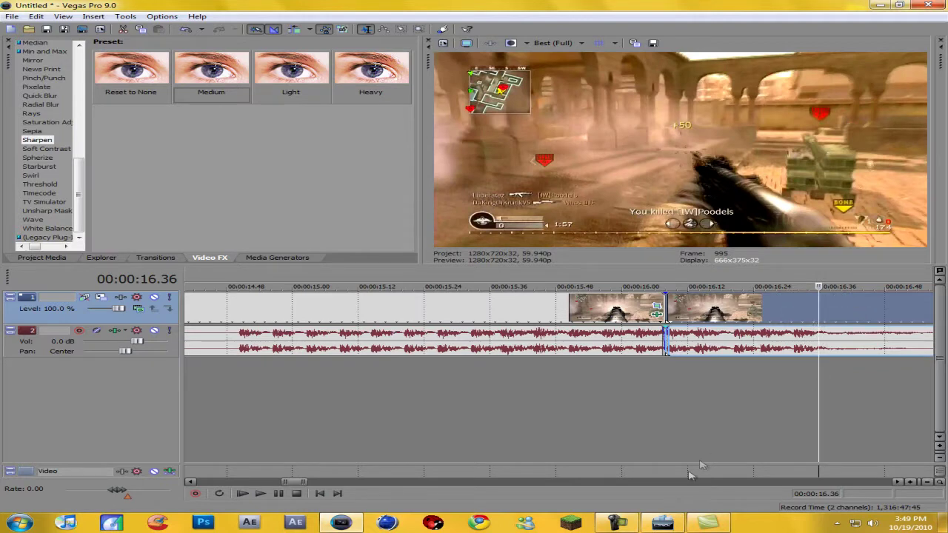
pyautogui.click(614, 524)
pyautogui.click(614, 523)
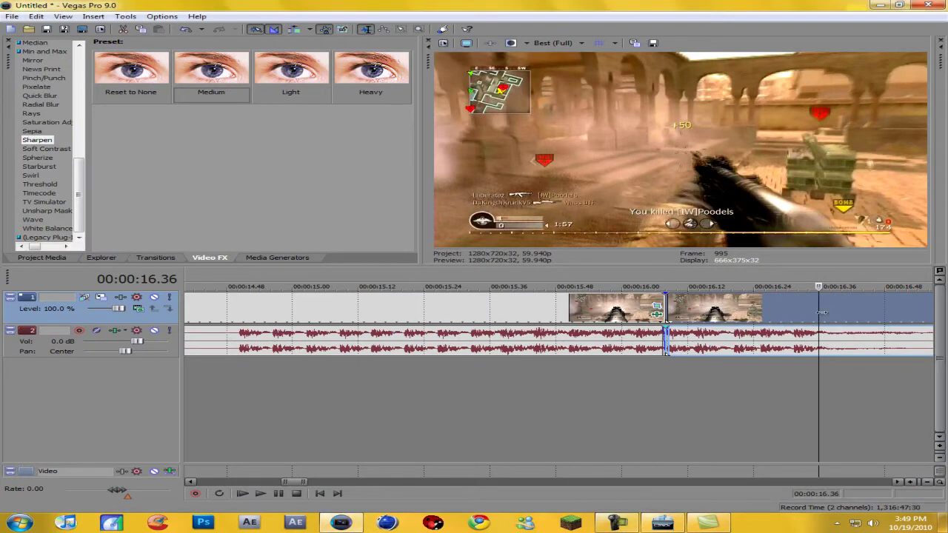
# Paste the copied section at 16.36, shift it right, and stretch it longer.
pyautogui.hotkey('ctrl', 'v')
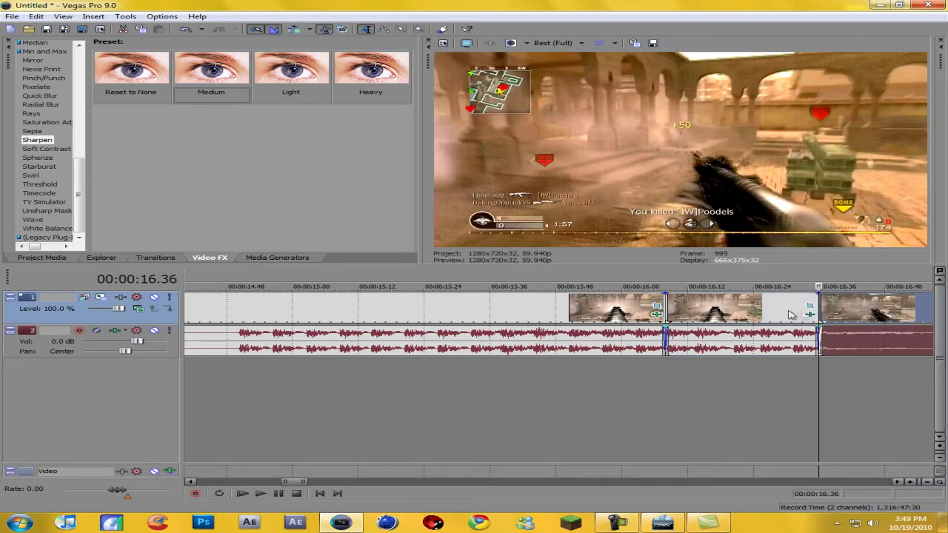
pyautogui.moveTo(865, 316); pyautogui.dragTo(912, 315)
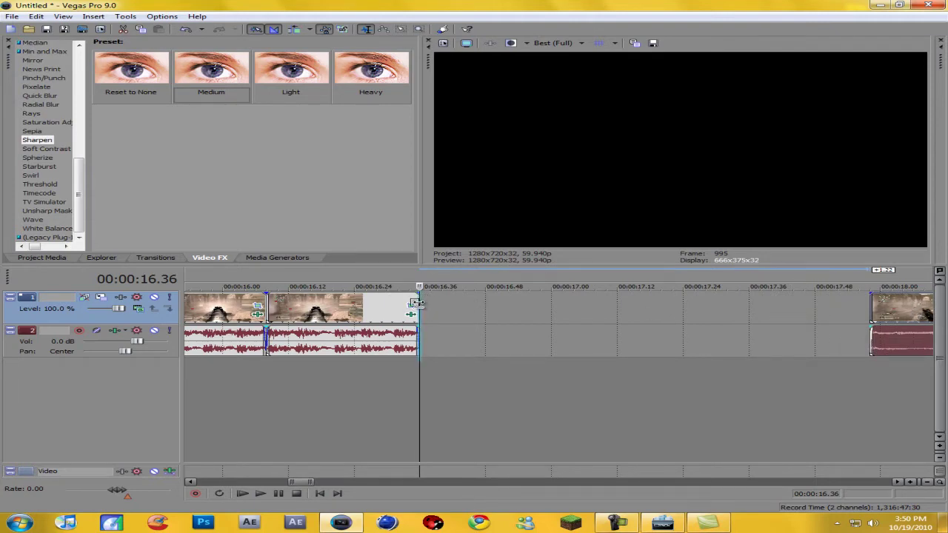
pyautogui.moveTo(418, 300); pyautogui.dragTo(442, 334)
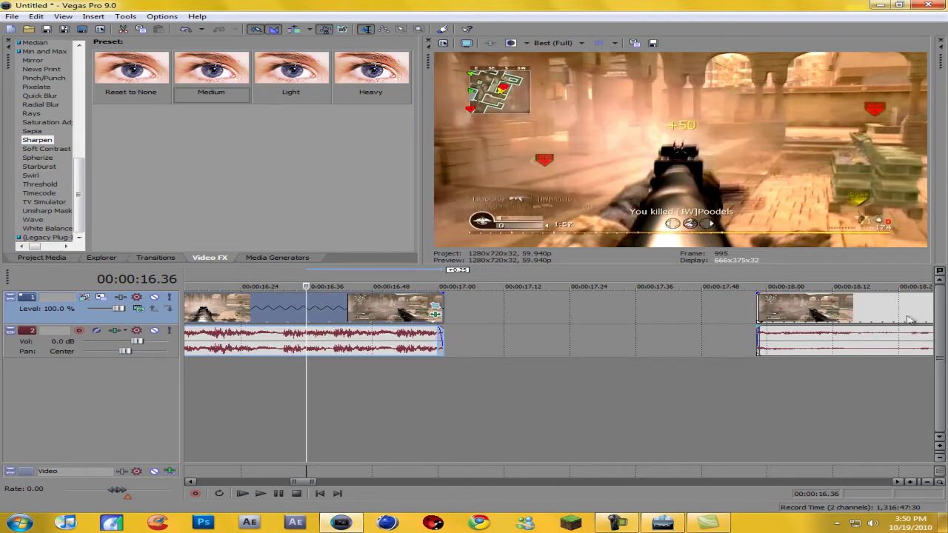
# Pull the following clip back to about 17.02 and preview the slowed section from 15.59.
pyautogui.moveTo(869, 318); pyautogui.dragTo(563, 324)
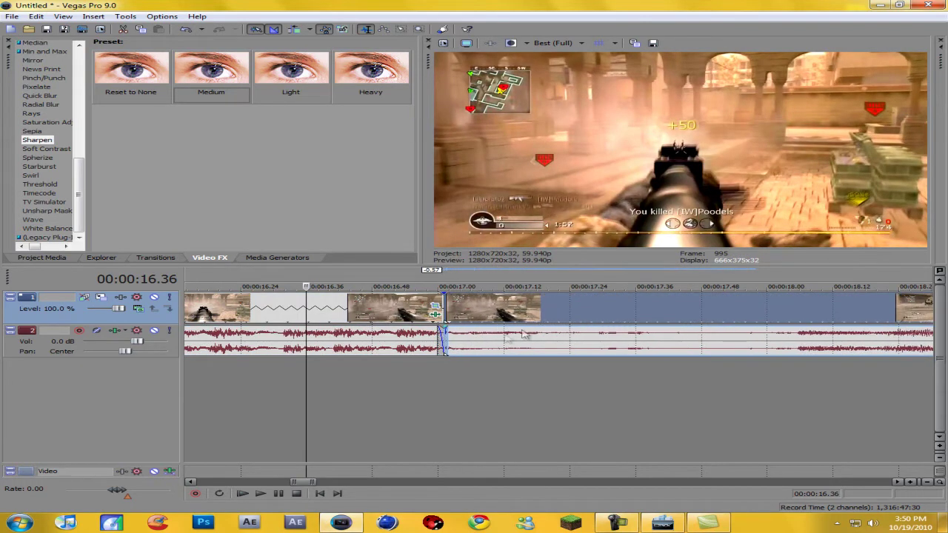
pyautogui.scroll(-2, 523, 334)
pyautogui.click(448, 311)
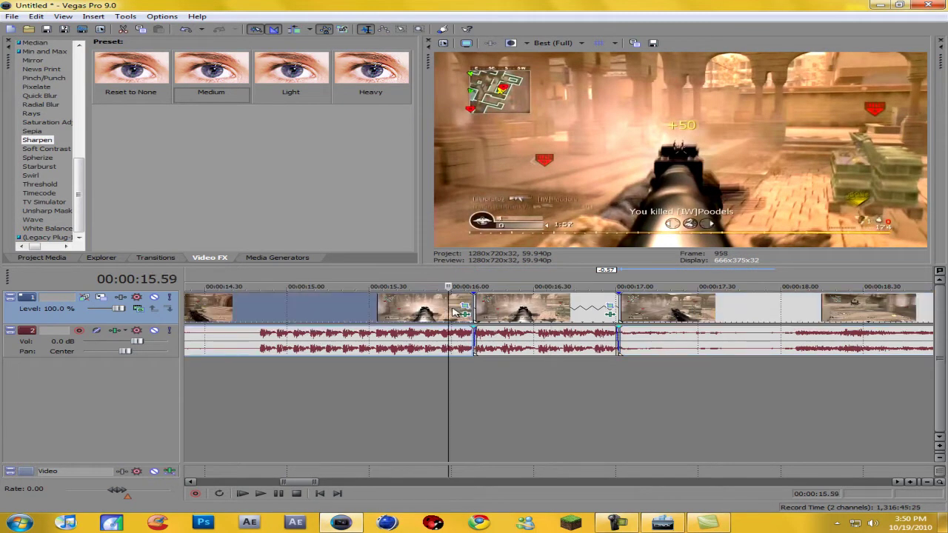
pyautogui.press('space')
pyautogui.press('space')
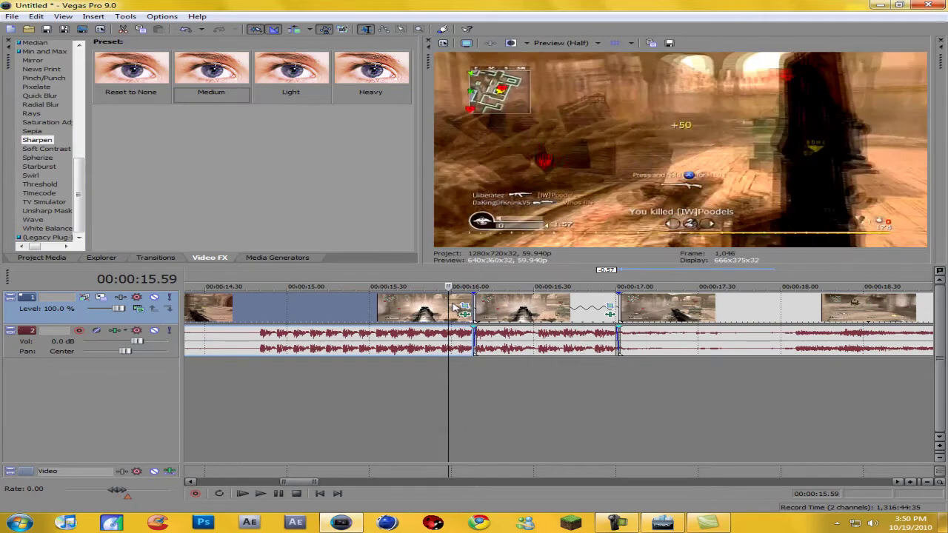
pyautogui.press('space')
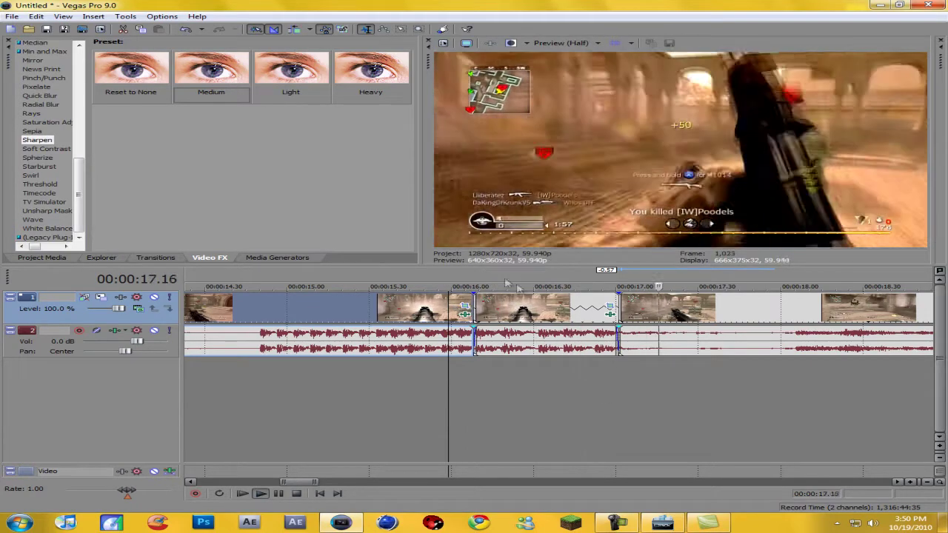
pyautogui.press('space')
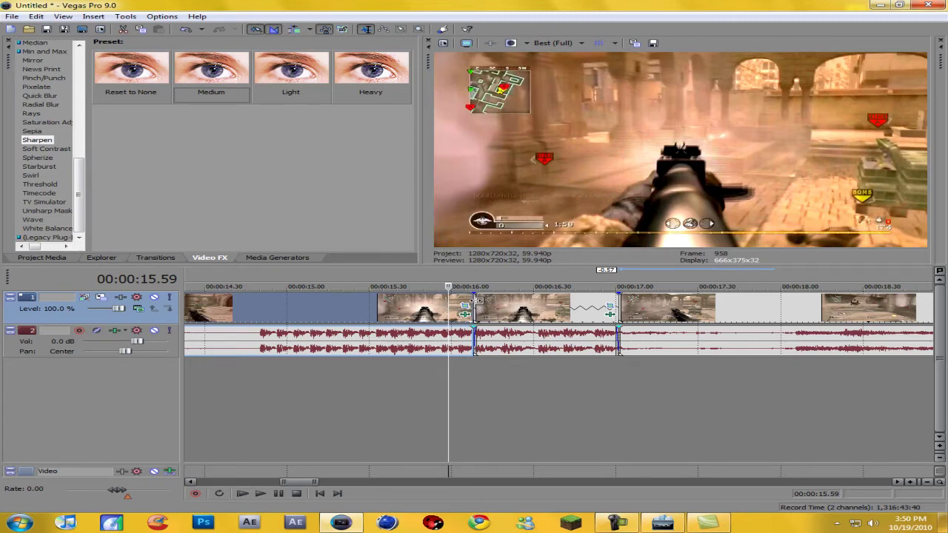
# Overlap the slowed section with the clip before it, widen the crossfade, and preview it.
pyautogui.click(523, 315)
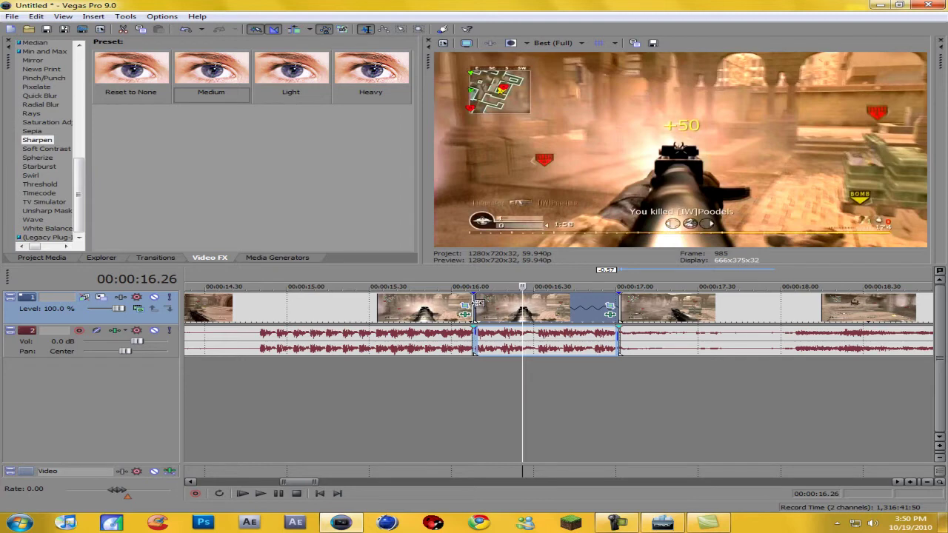
pyautogui.scroll(3, 477, 303)
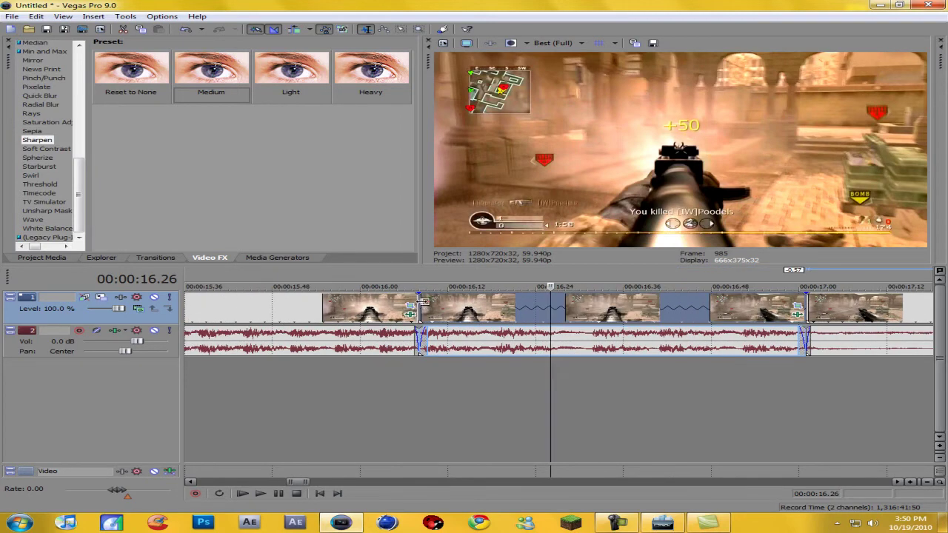
pyautogui.moveTo(421, 301); pyautogui.dragTo(383, 305)
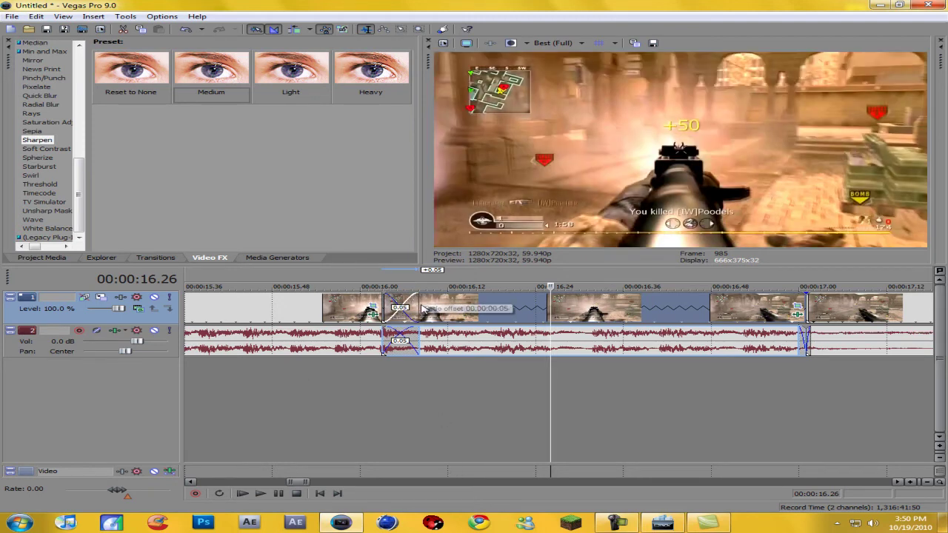
pyautogui.moveTo(419, 298); pyautogui.dragTo(439, 302)
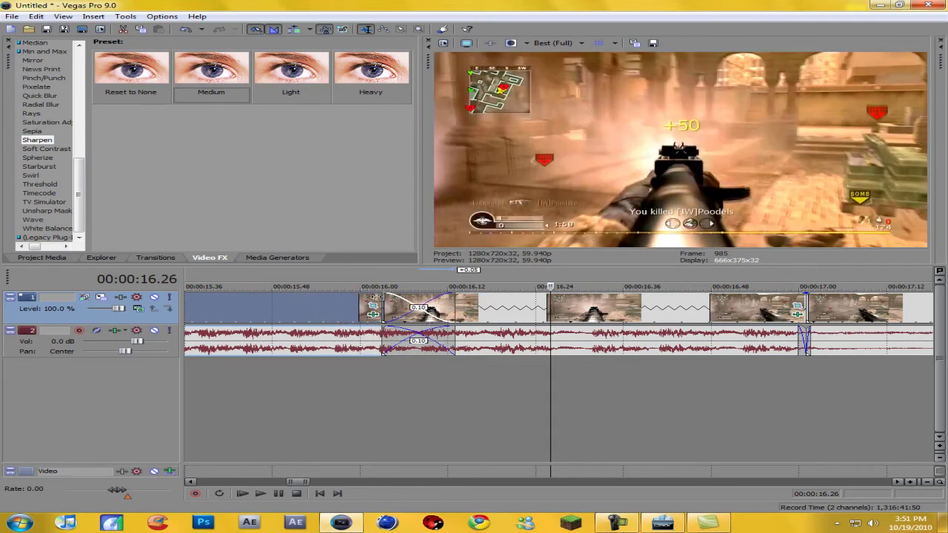
pyautogui.press('space')
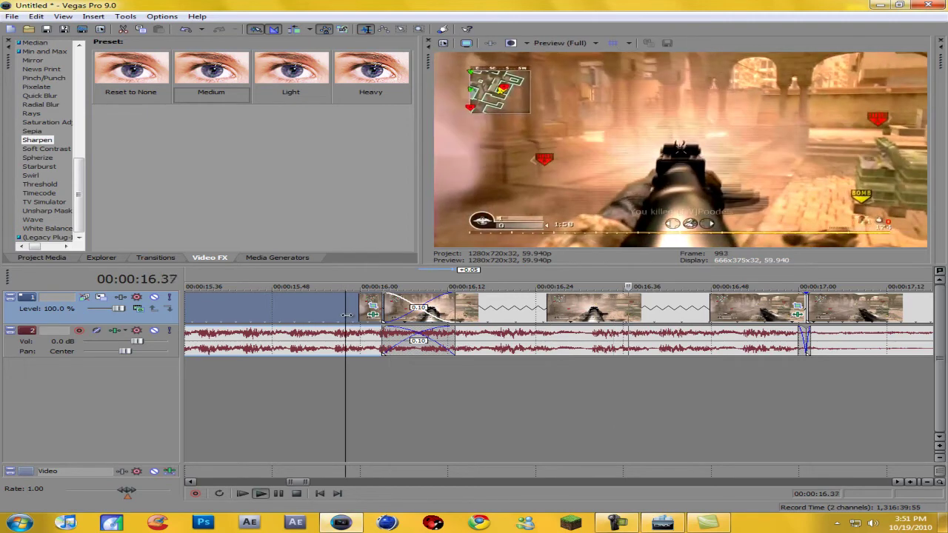
pyautogui.press('space')
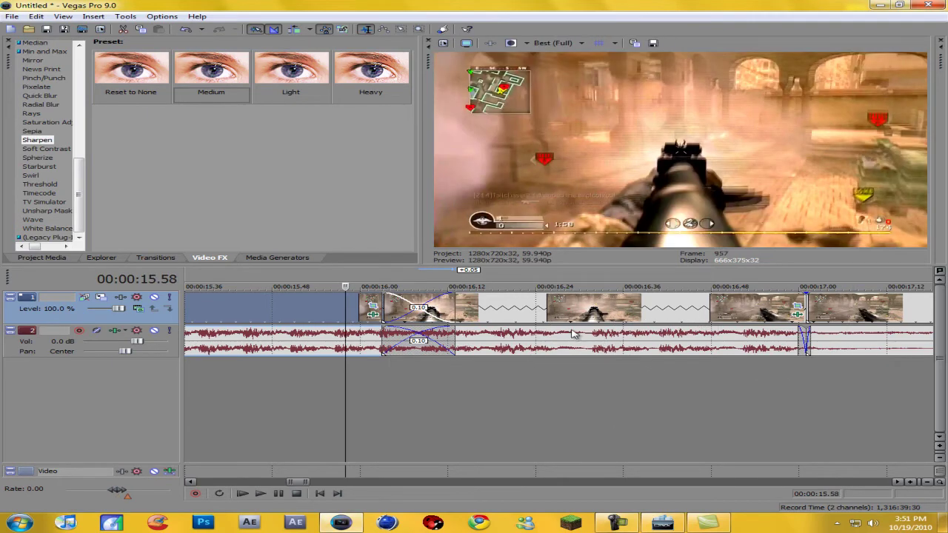
# Set the stretched audio event to élastique time-stretch keeping its pitch unchanged.
pyautogui.click(579, 354)
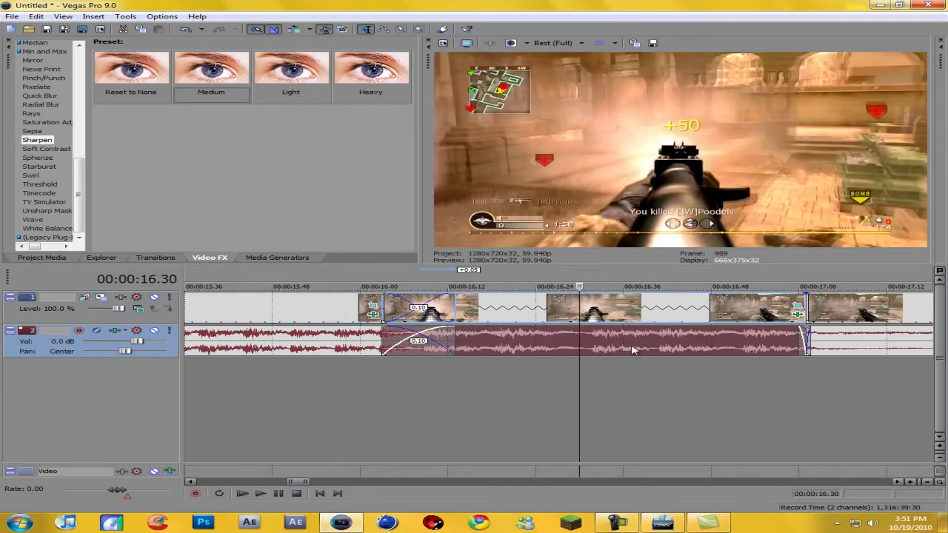
pyautogui.rightClick(645, 346)
pyautogui.click(658, 343)
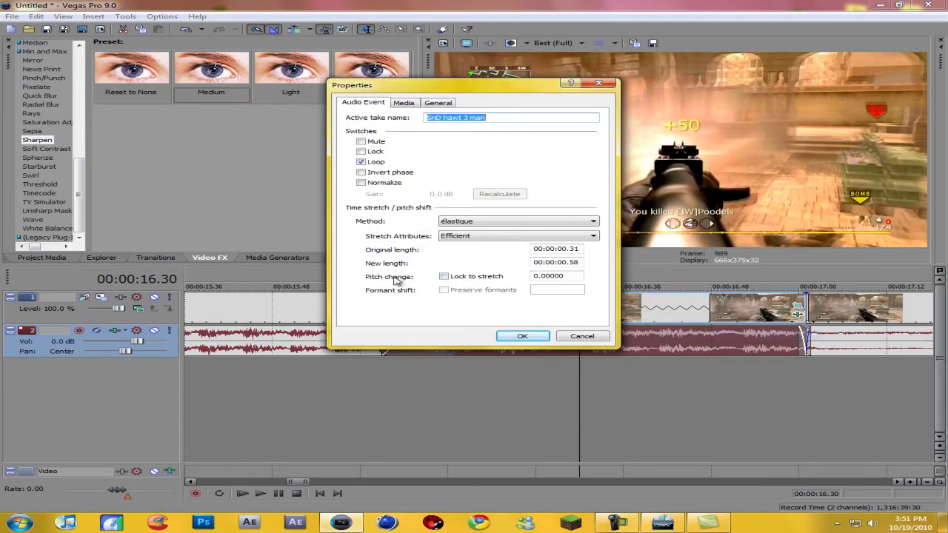
pyautogui.click(522, 336)
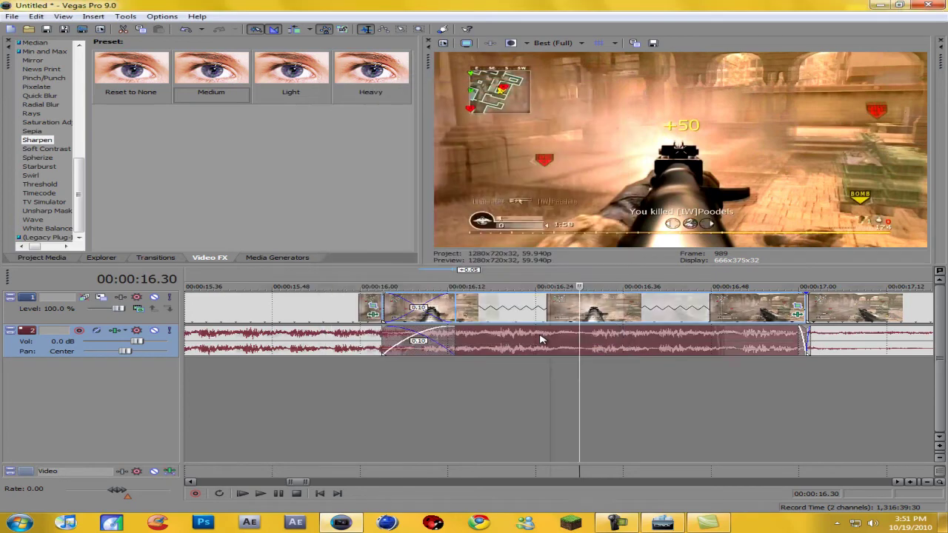
pyautogui.scroll(-2, 528, 340)
pyautogui.click(412, 317)
pyautogui.press('space')
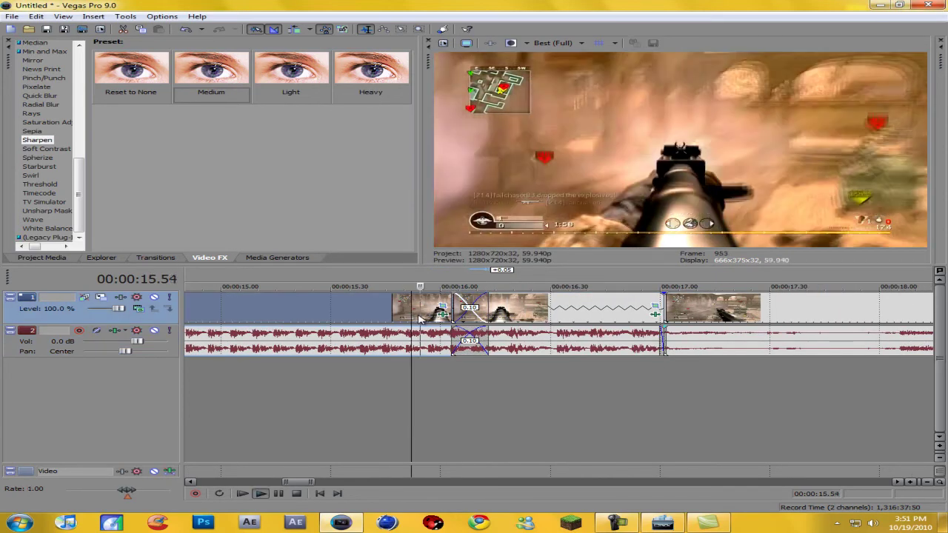
pyautogui.press('space')
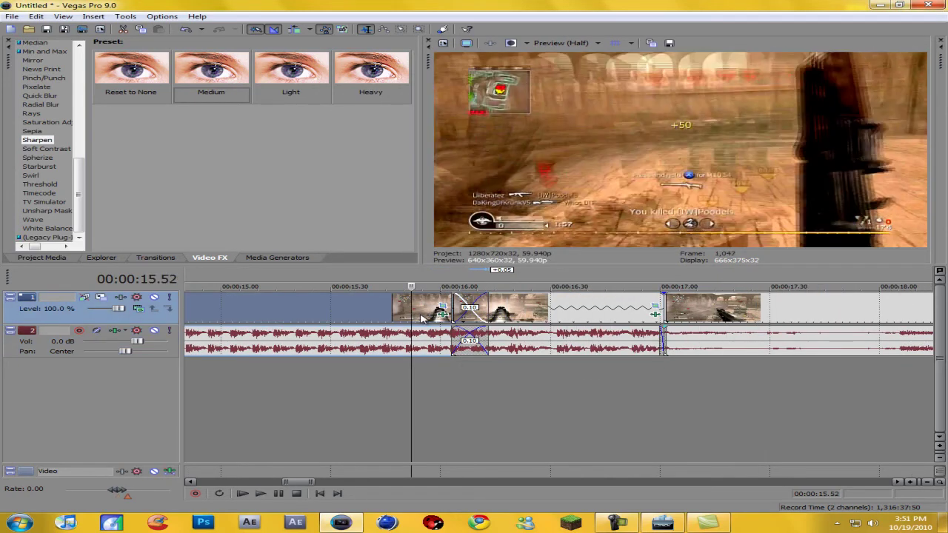
pyautogui.press('space')
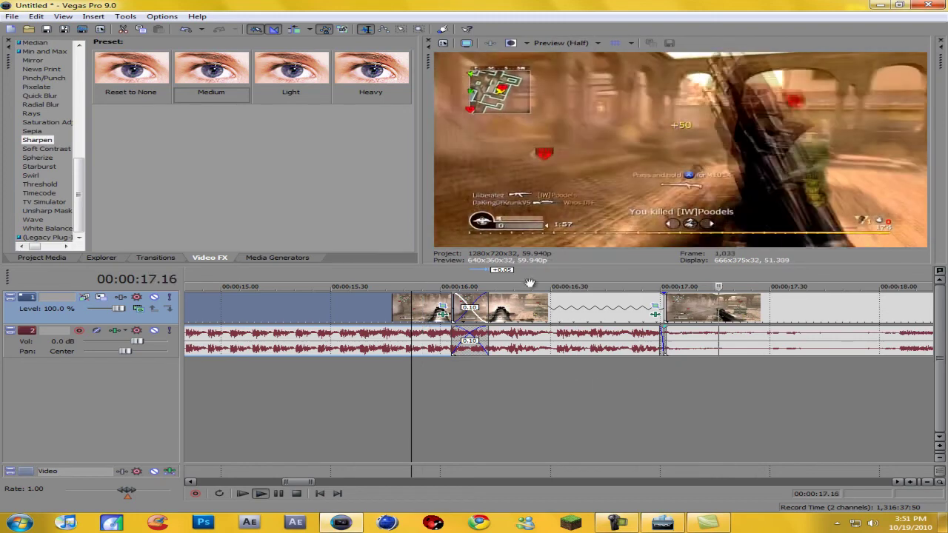
pyautogui.press('space')
pyautogui.scroll(5, 500, 386)
pyautogui.scroll(-5, 383, 380)
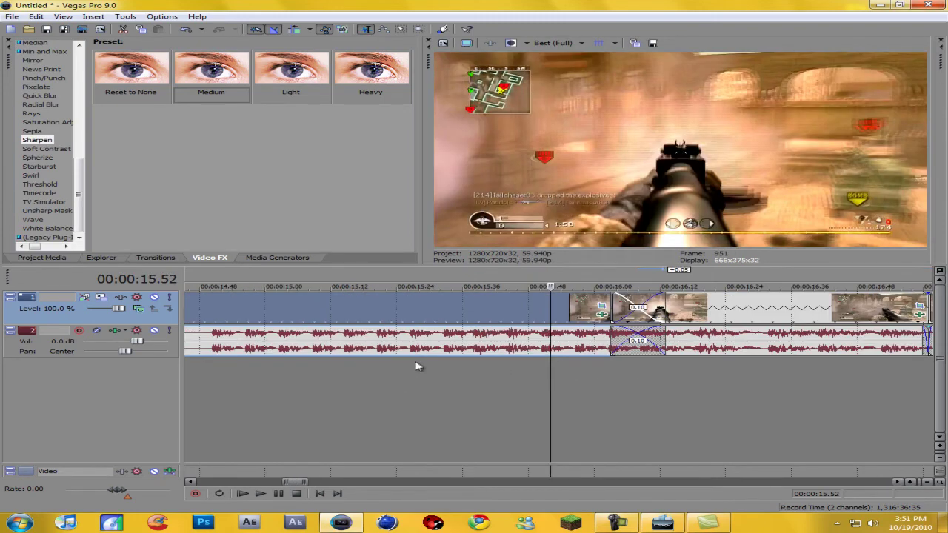
pyautogui.press('space')
pyautogui.press('space')
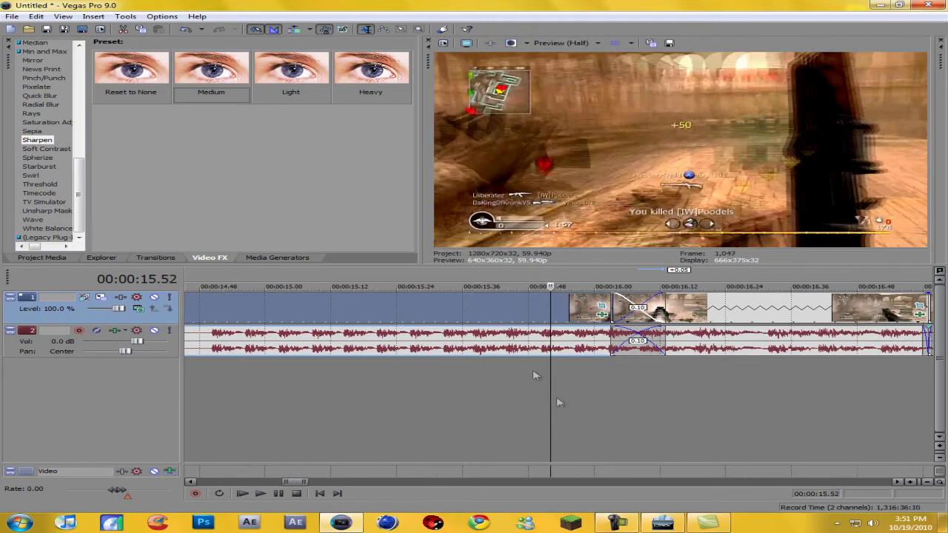